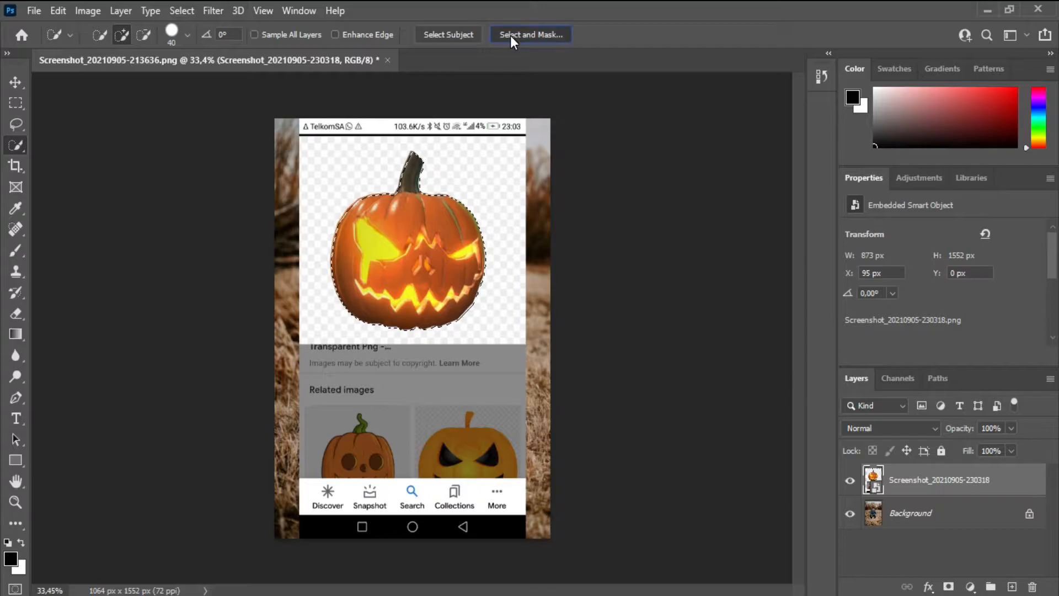
Step: Refine the pumpkin selection in Select and Mask with 100% transparency, 8 px radius, 69% contrast and the edge shifted inward
click(512, 40)
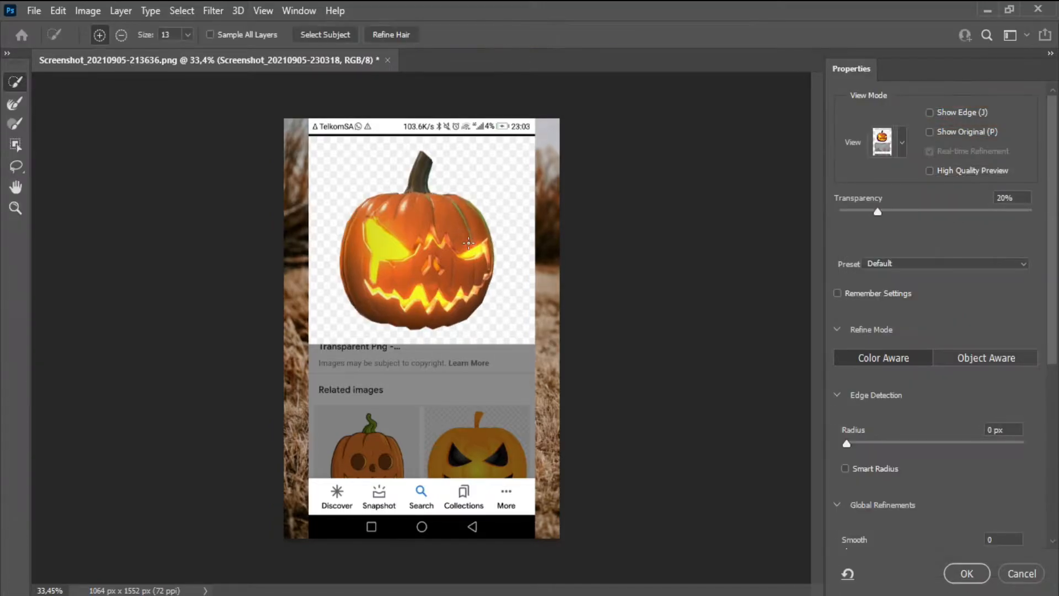
drag(920, 215, 1047, 217)
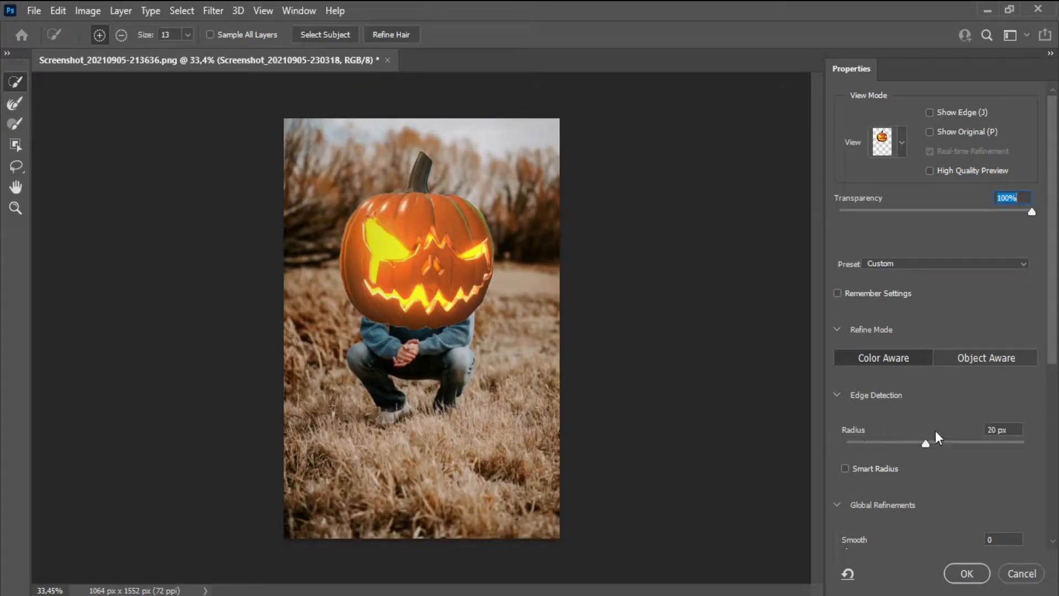
drag(931, 444, 967, 445)
scroll(1053, 353, down, 5)
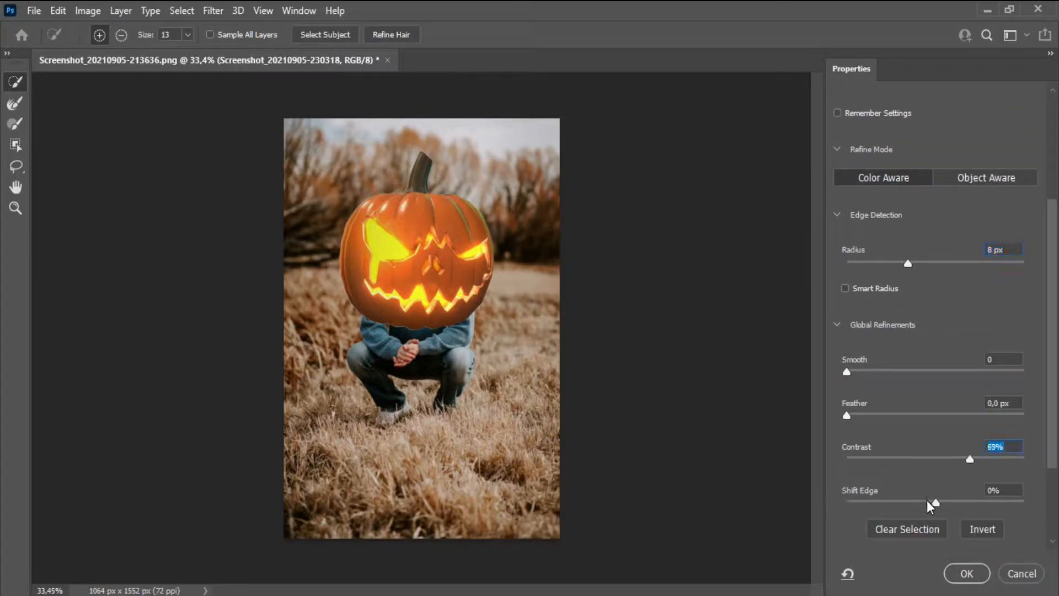
drag(846, 503, 882, 502)
click(959, 581)
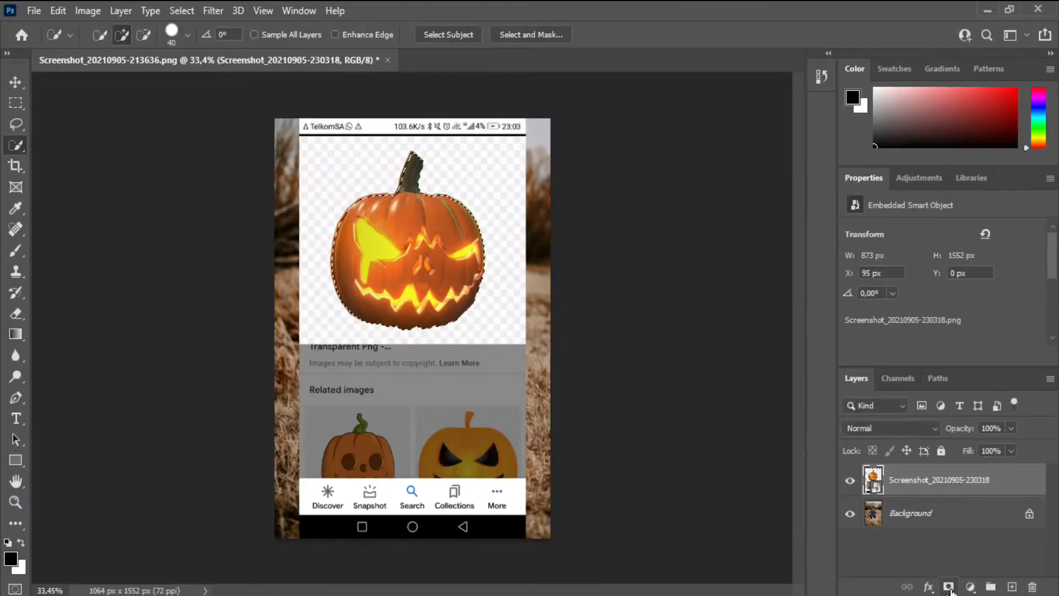
Step: Mask the pumpkin layer with the selection, scale it to 46.95% and place it over the crouching person's head
key(v)
drag(289, 112, 326, 162)
drag(420, 149, 416, 149)
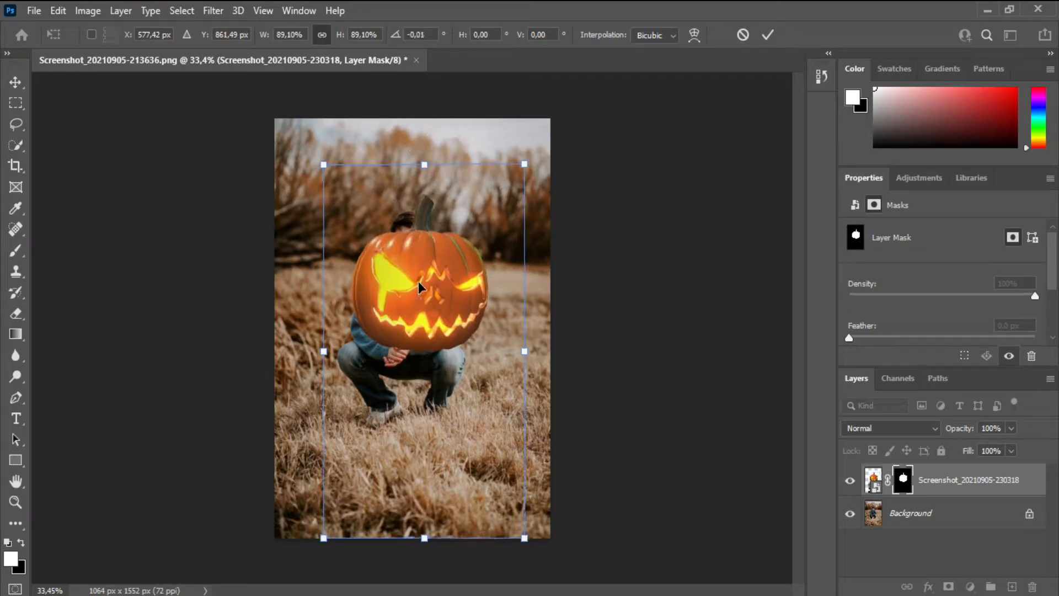
drag(321, 163, 383, 285)
drag(484, 404, 440, 263)
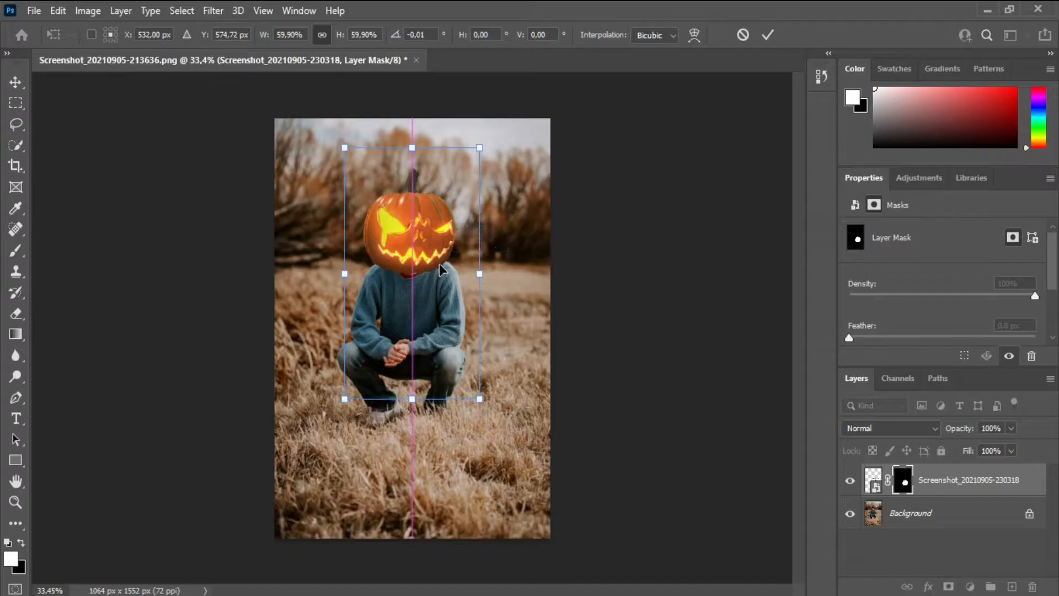
drag(484, 145, 463, 185)
drag(408, 276, 409, 252)
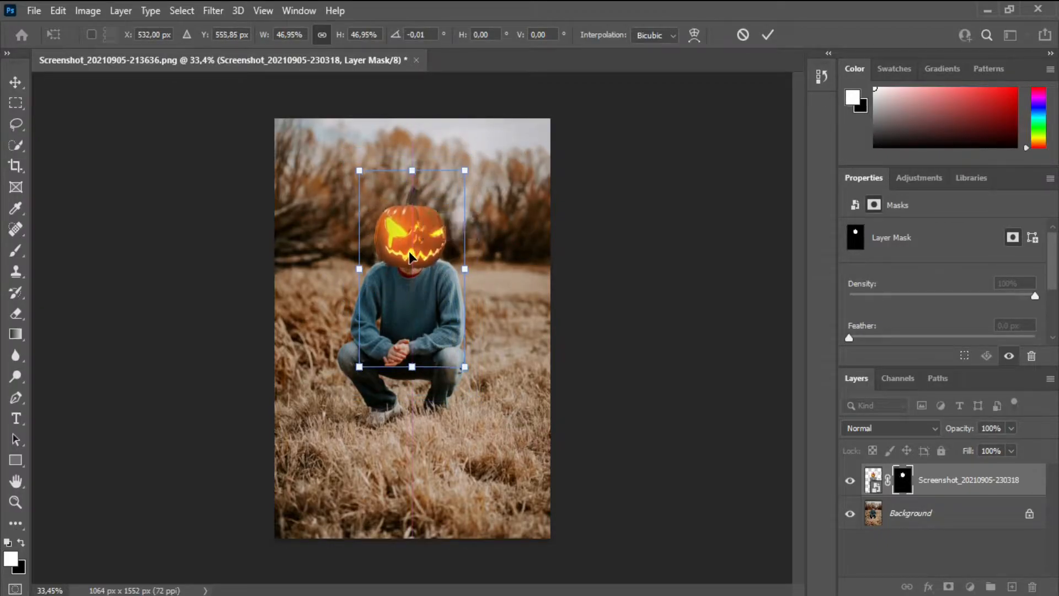
click(767, 36)
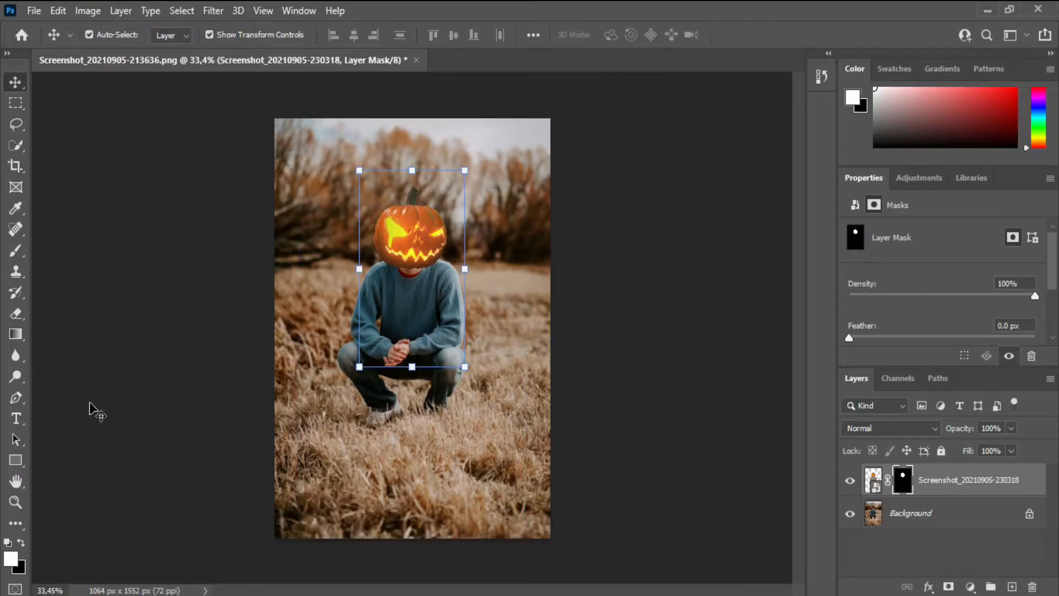
Step: Add a new empty layer and place it directly beneath the pumpkin layer
click(14, 503)
drag(411, 251, 527, 318)
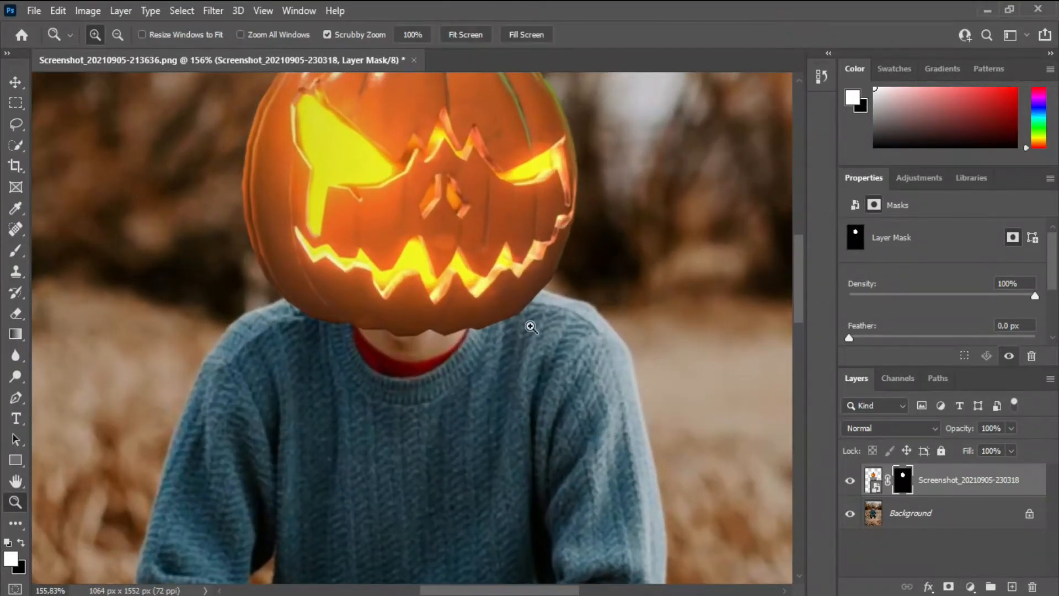
click(1010, 587)
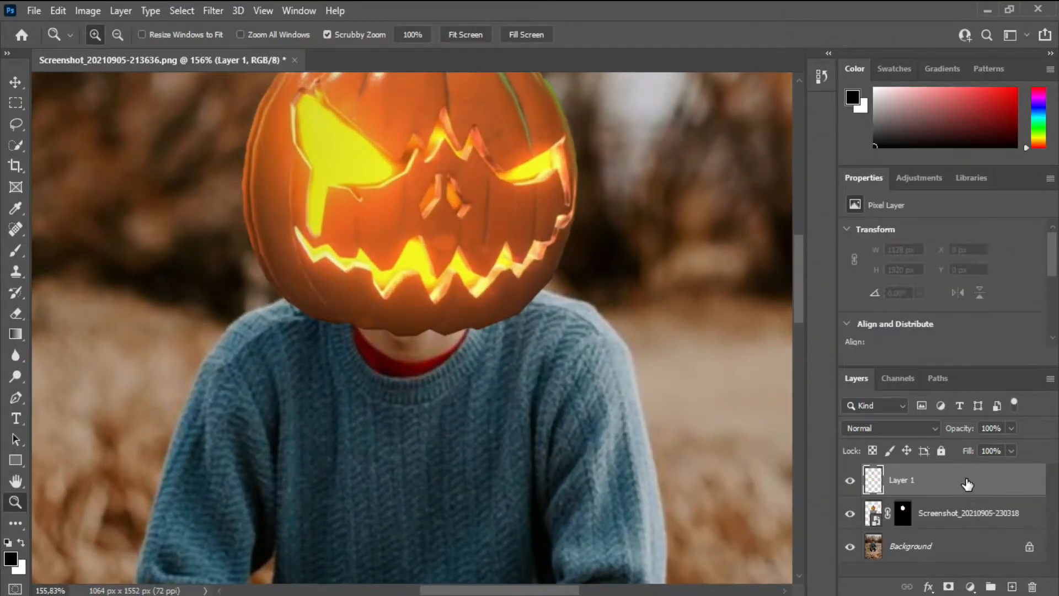
drag(967, 482, 948, 499)
Step: Brush a black shadow along the pumpkin's lower edge with a 13 px brush and set the layer's opacity to 73%
click(16, 250)
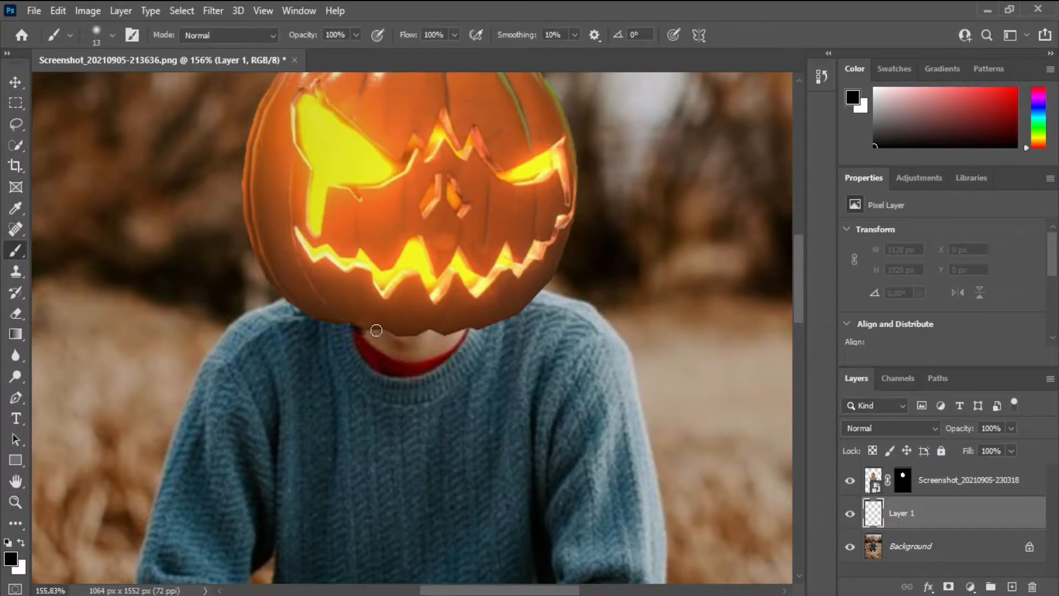
drag(418, 335, 437, 333)
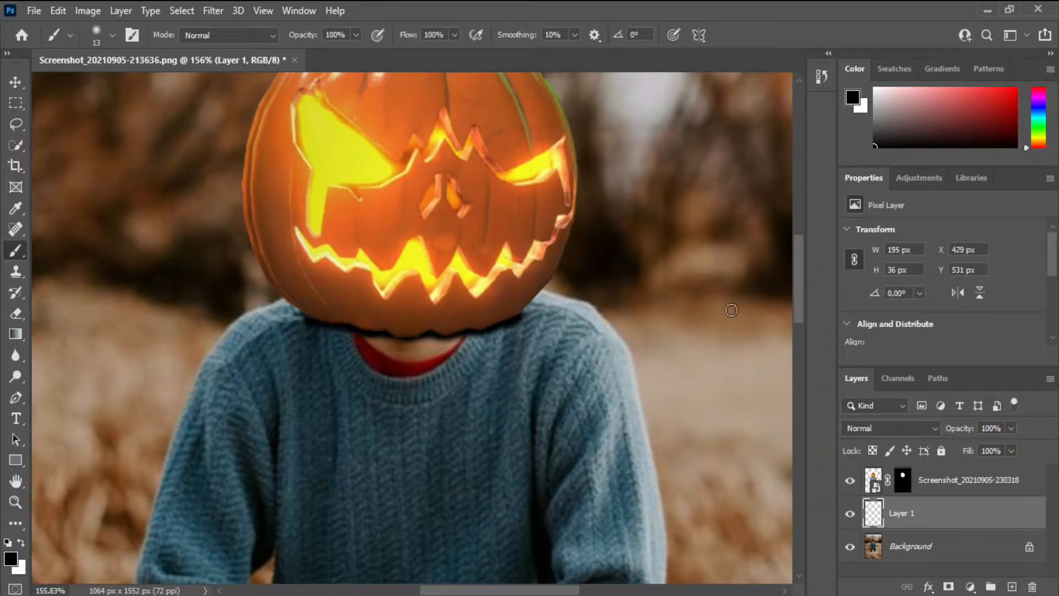
mouse_move(992, 445)
mouse_down()
mouse_move(980, 445)
mouse_move(993, 452)
mouse_up()
click(19, 88)
click(16, 502)
drag(316, 505, 204, 517)
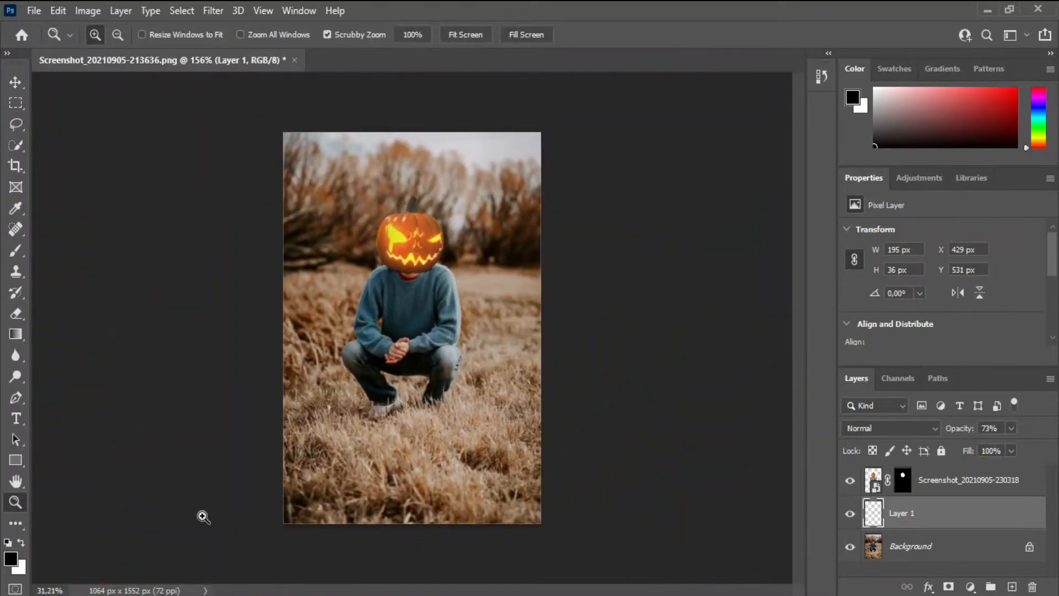
Step: Extend the black brushed shadow under the pumpkin across the neck and out onto both shoulders
drag(416, 273, 190, 296)
click(16, 251)
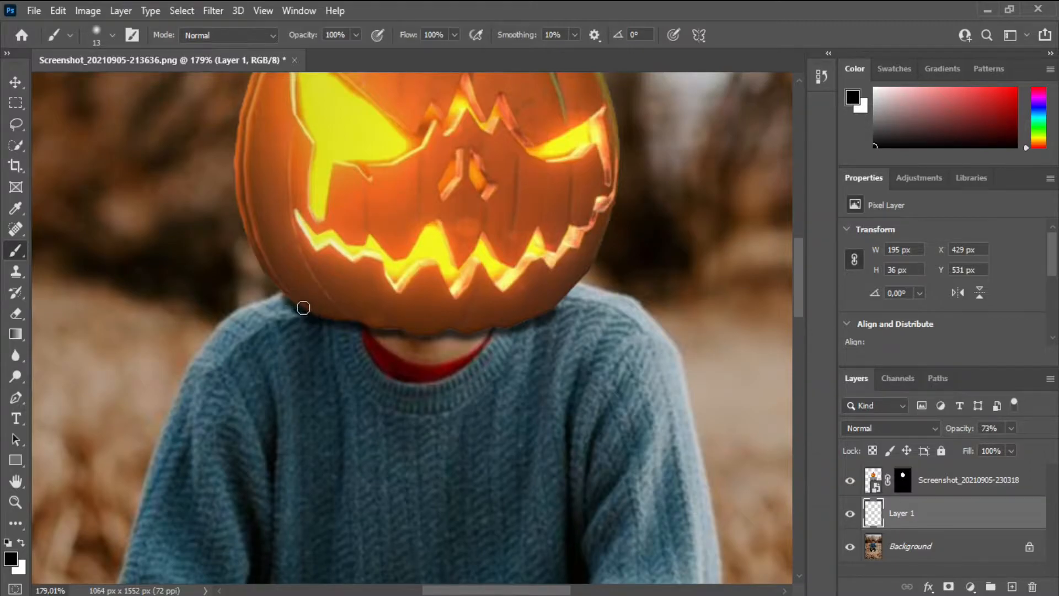
mouse_move(402, 336)
mouse_down()
mouse_move(525, 331)
mouse_move(574, 300)
mouse_up()
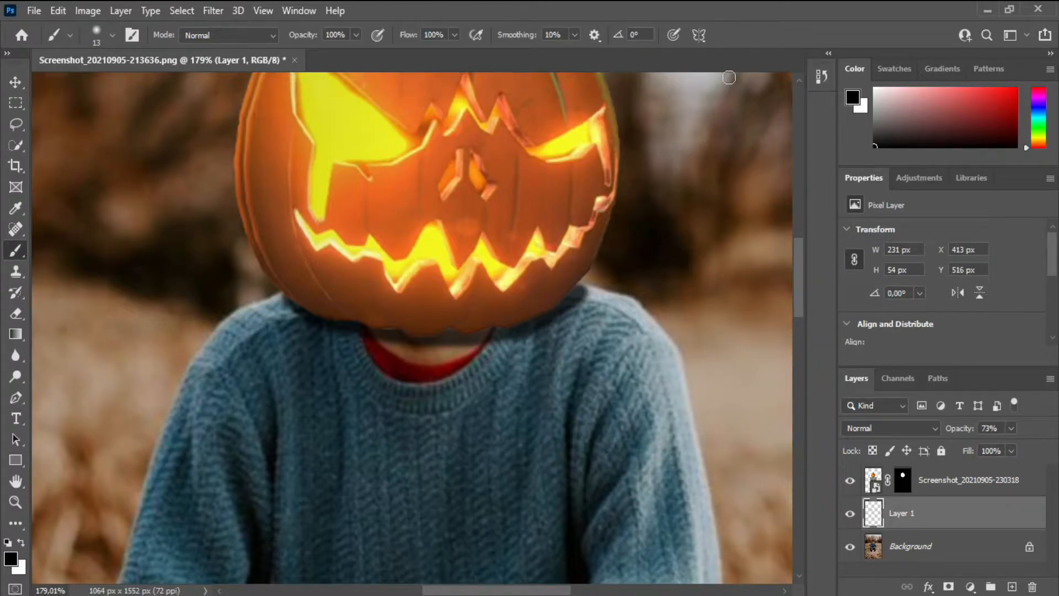
click(17, 502)
drag(368, 434, 264, 454)
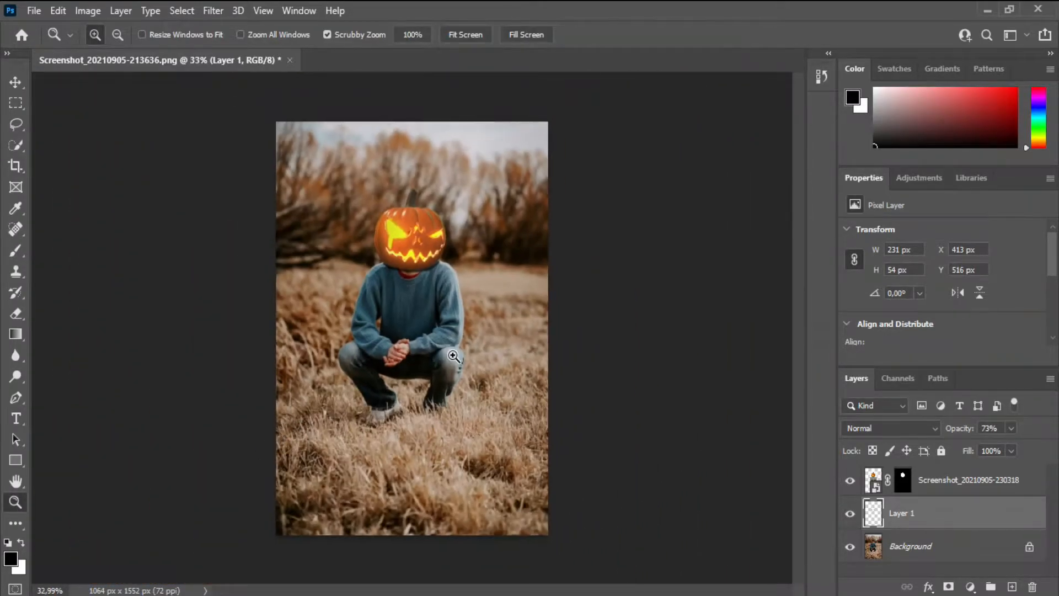
drag(393, 265, 519, 243)
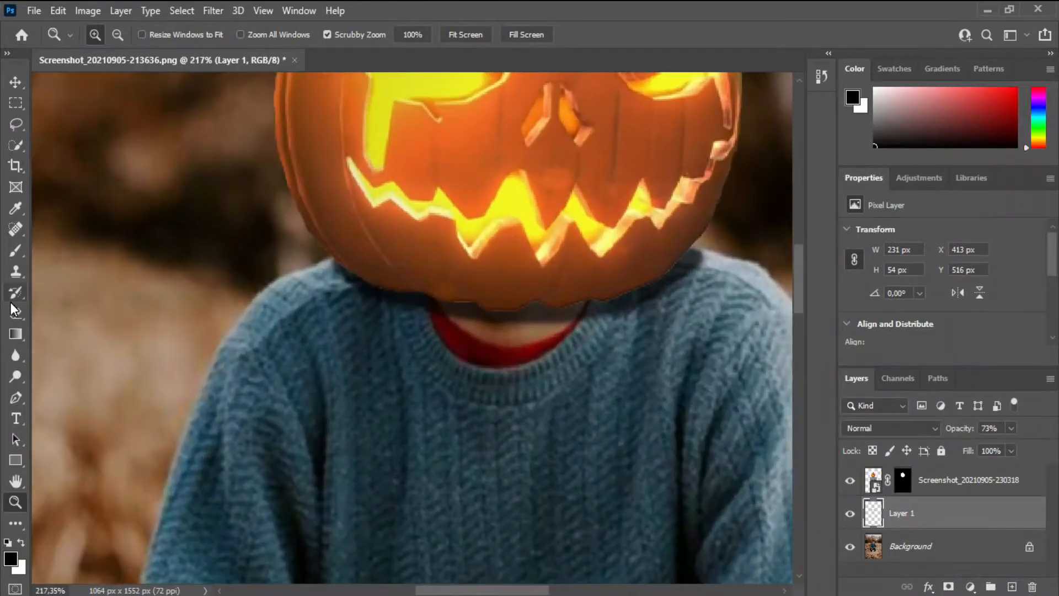
key(b)
mouse_move(355, 281)
mouse_down()
mouse_move(335, 262)
mouse_move(355, 280)
mouse_up()
key(z)
drag(449, 374, 337, 390)
key(v)
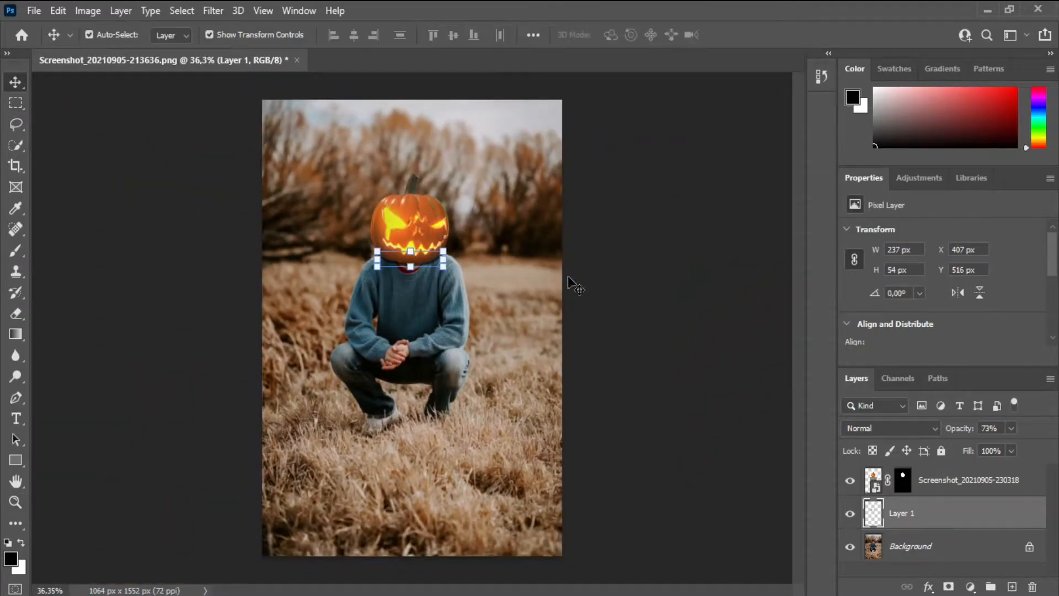
click(617, 455)
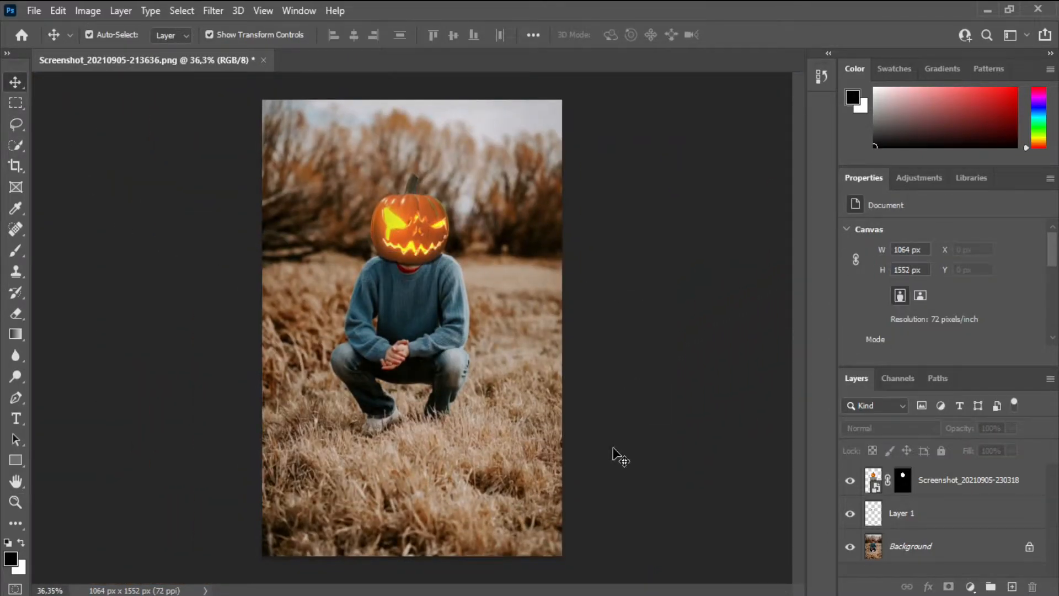
Step: Apply a Brightness/Contrast adjustment to the pumpkin layer, mainly raising its contrast
click(872, 484)
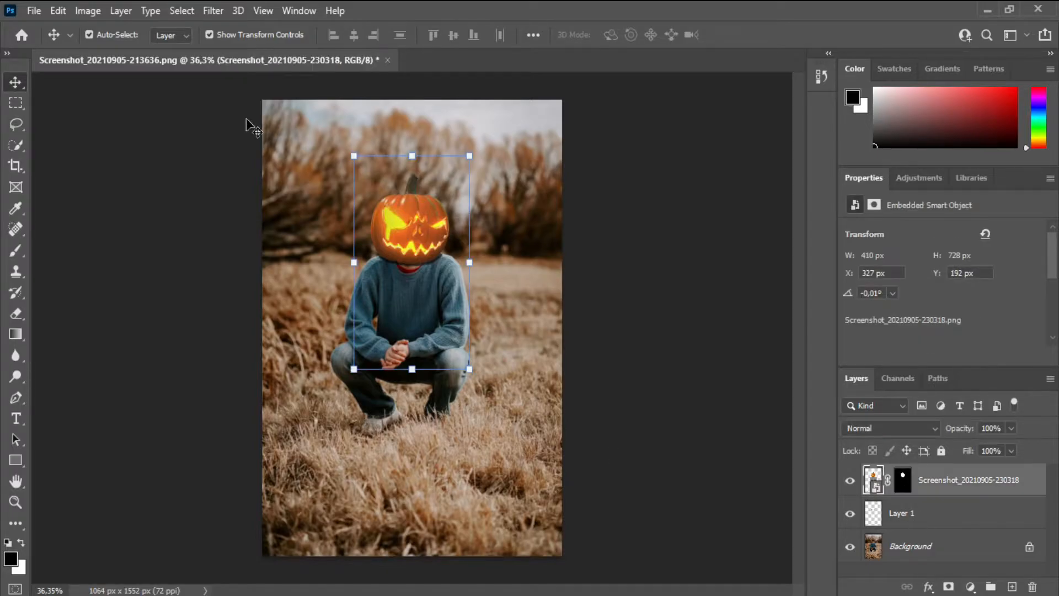
click(98, 11)
mouse_move(165, 54)
click(269, 55)
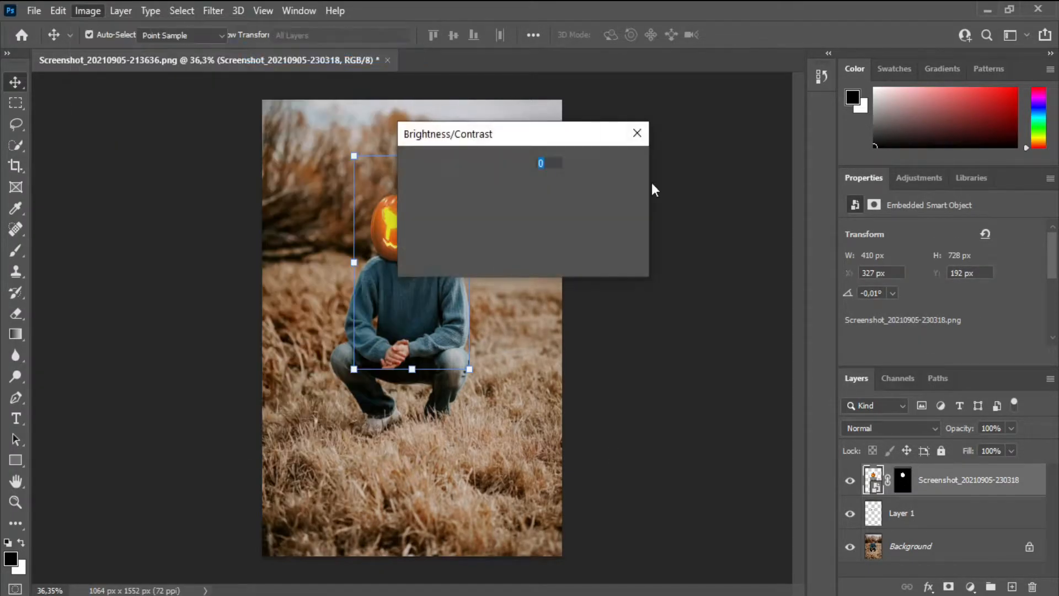
drag(712, 238, 756, 222)
mouse_move(669, 198)
mouse_down()
mouse_move(685, 197)
mouse_move(657, 202)
mouse_move(671, 197)
mouse_up()
drag(673, 233, 724, 224)
click(806, 184)
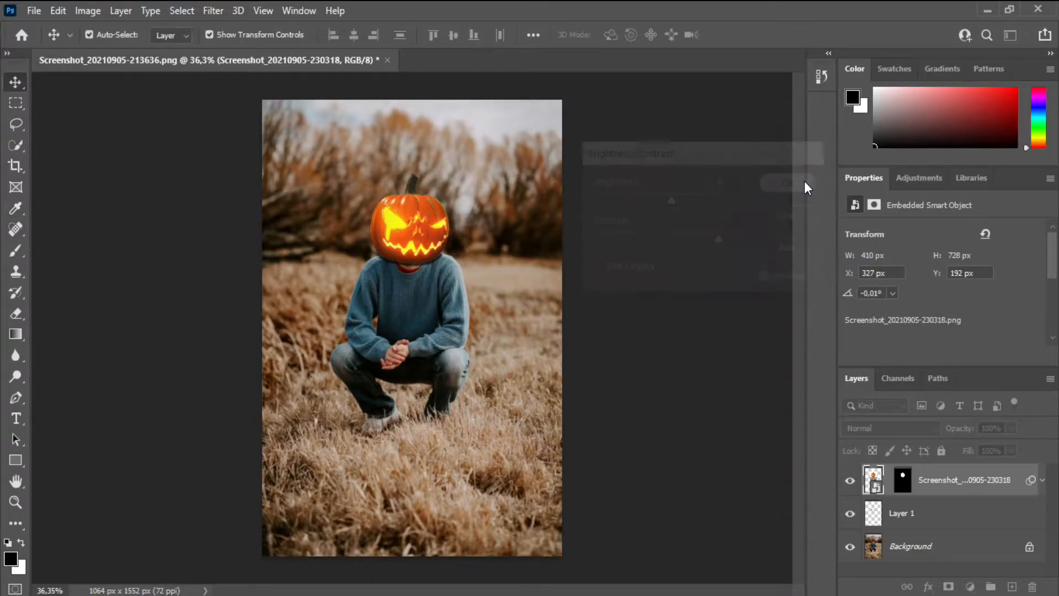
Step: Add a Solid Color fill layer in orange e47d18 above the pumpkin layer
click(1011, 586)
click(970, 586)
click(988, 312)
drag(410, 193, 469, 141)
drag(542, 218, 540, 300)
mouse_move(508, 186)
mouse_down()
mouse_move(504, 113)
mouse_move(501, 136)
mouse_up()
drag(541, 301, 541, 303)
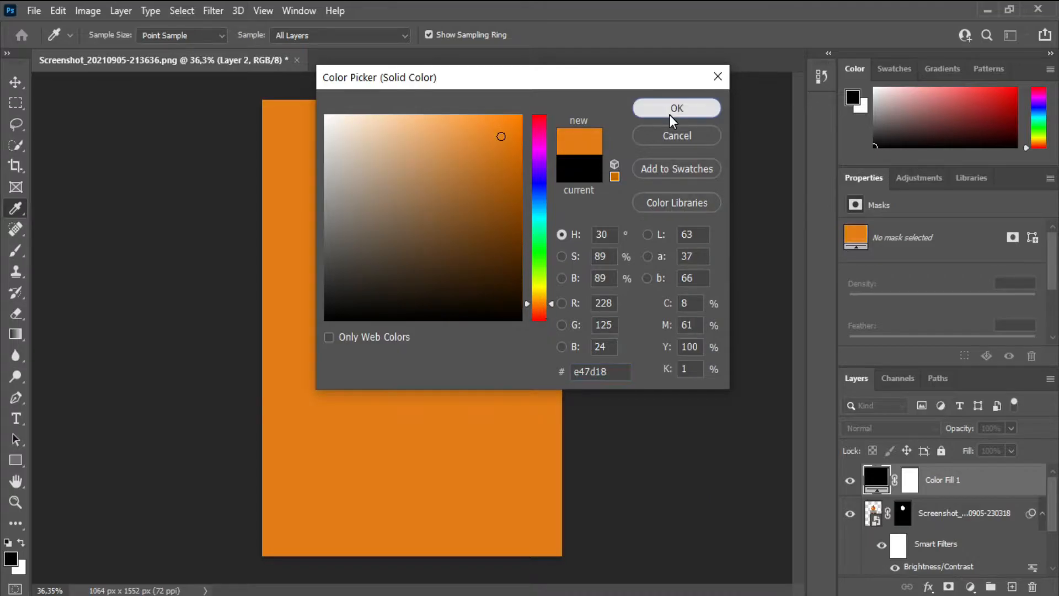
click(673, 109)
Step: Set the orange fill layer's blend mode to Soft Light and collapse the pumpkin layer's smart filters
click(909, 429)
click(909, 428)
click(906, 426)
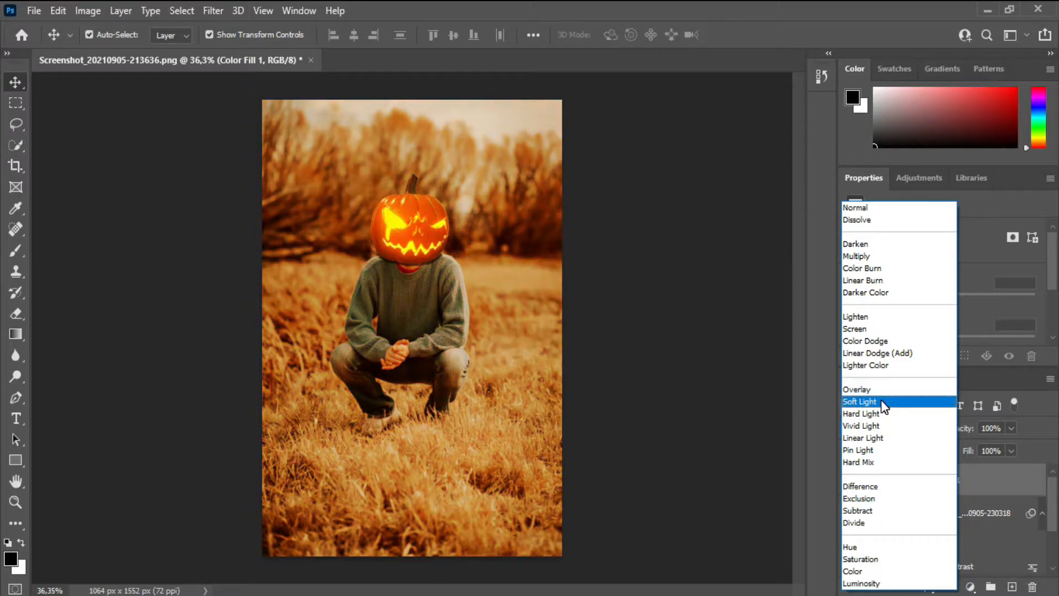
click(882, 402)
click(1042, 514)
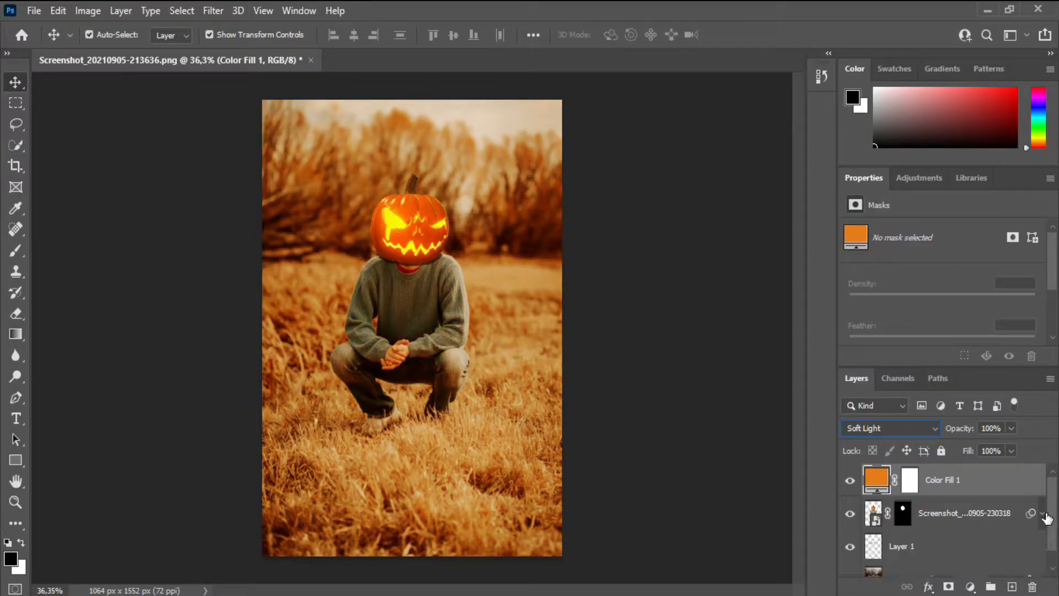
Step: Bring the starry particle image Screenshot_20210905-081426.png into the pumpkin composite as a new layer over the photo
click(1013, 587)
click(34, 11)
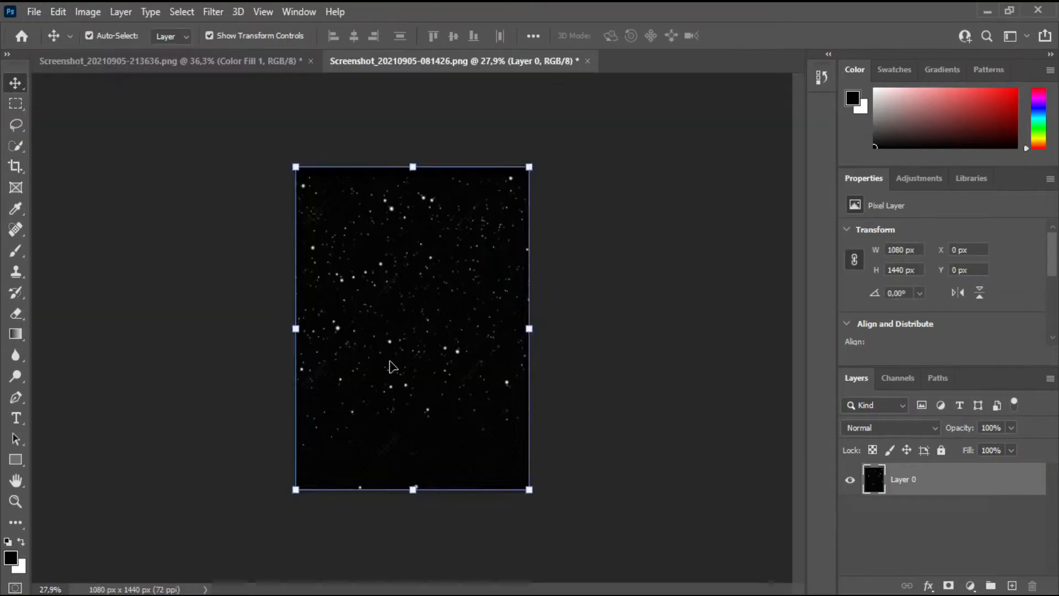
drag(390, 367, 407, 263)
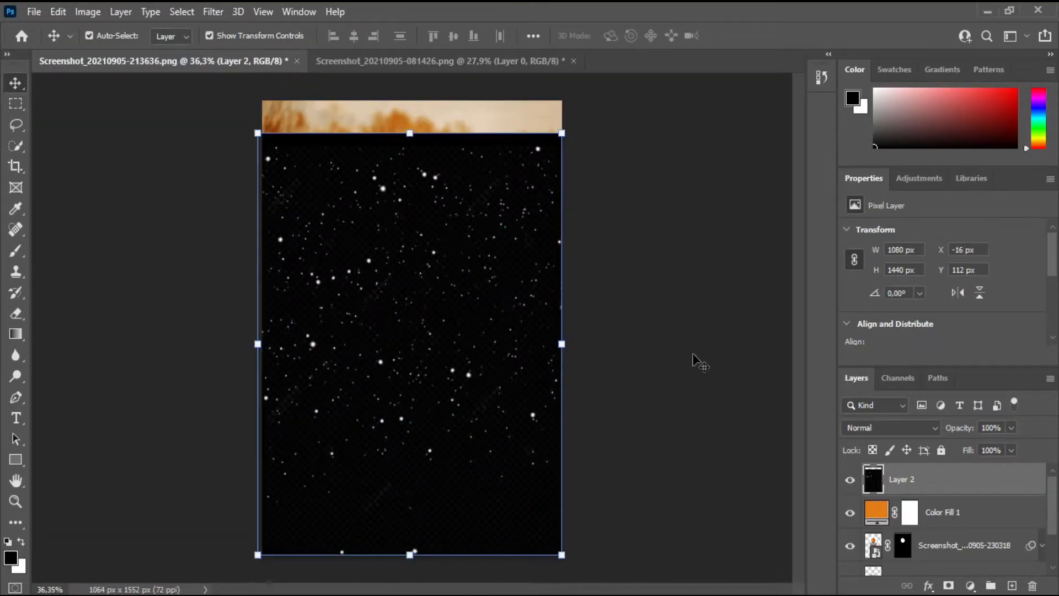
Step: Blend the star particle layer with Screen at 53% opacity and move it beneath the orange fill layer
click(890, 425)
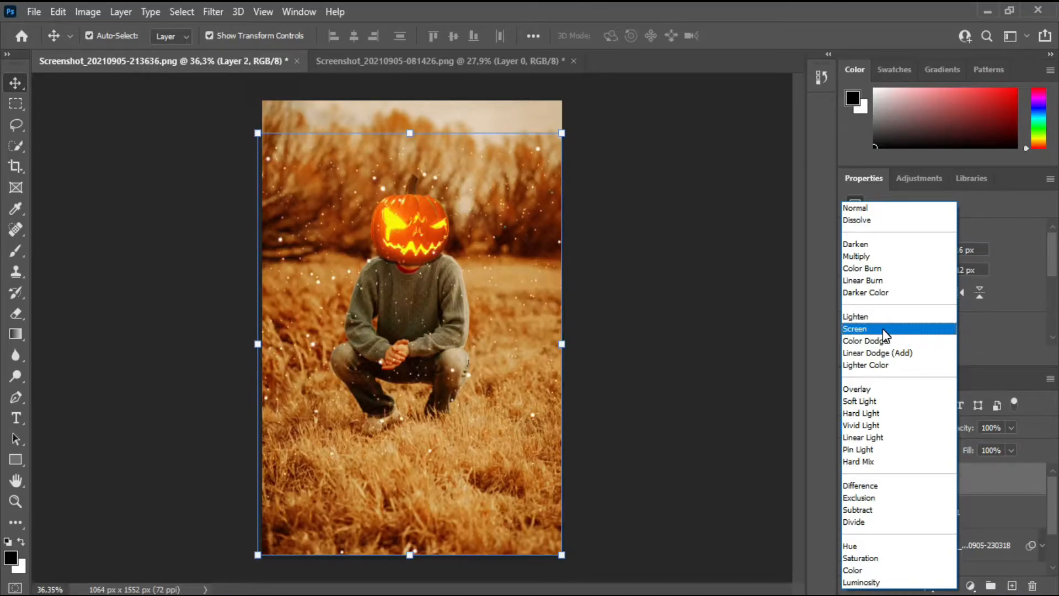
click(882, 328)
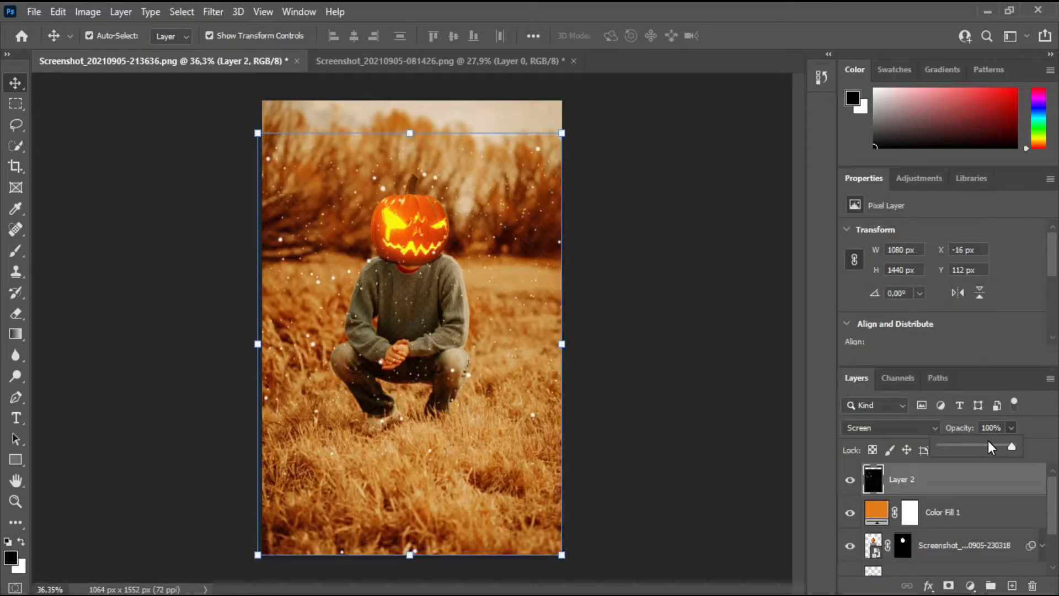
drag(985, 445, 980, 446)
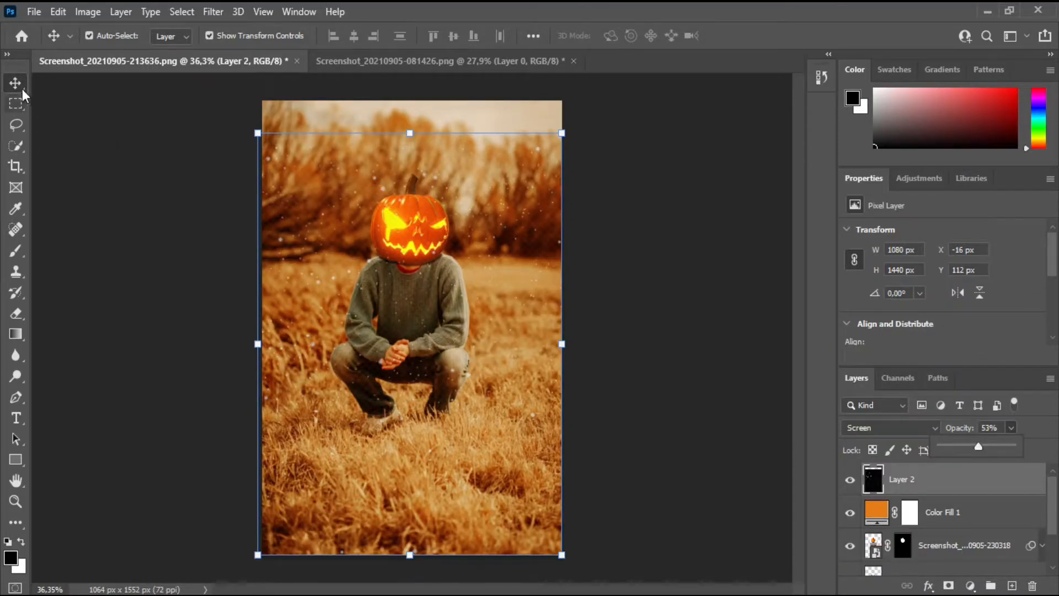
drag(958, 494, 961, 533)
double_click(877, 479)
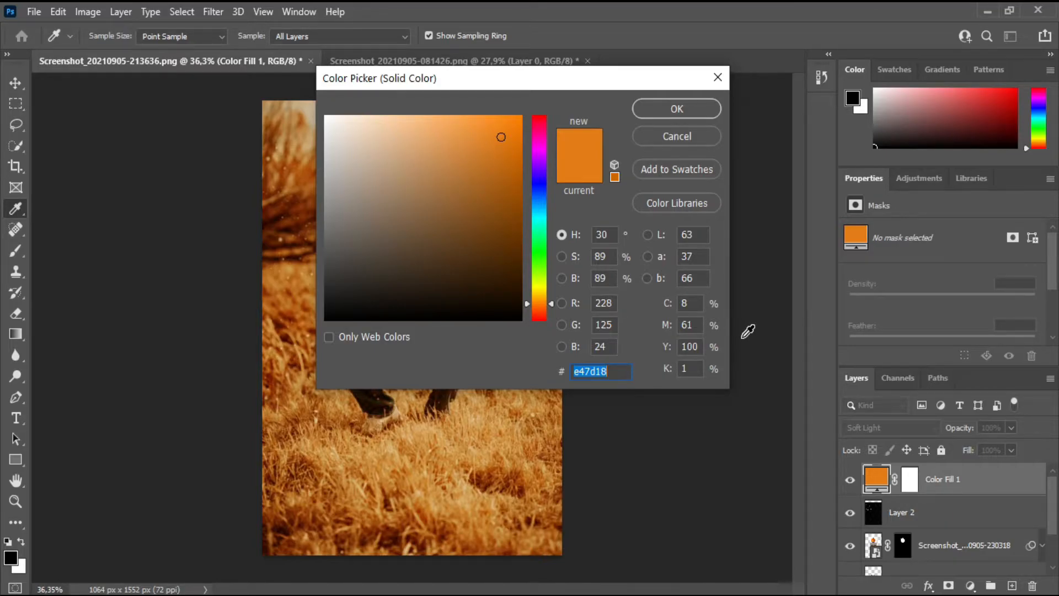
drag(494, 100, 865, 97)
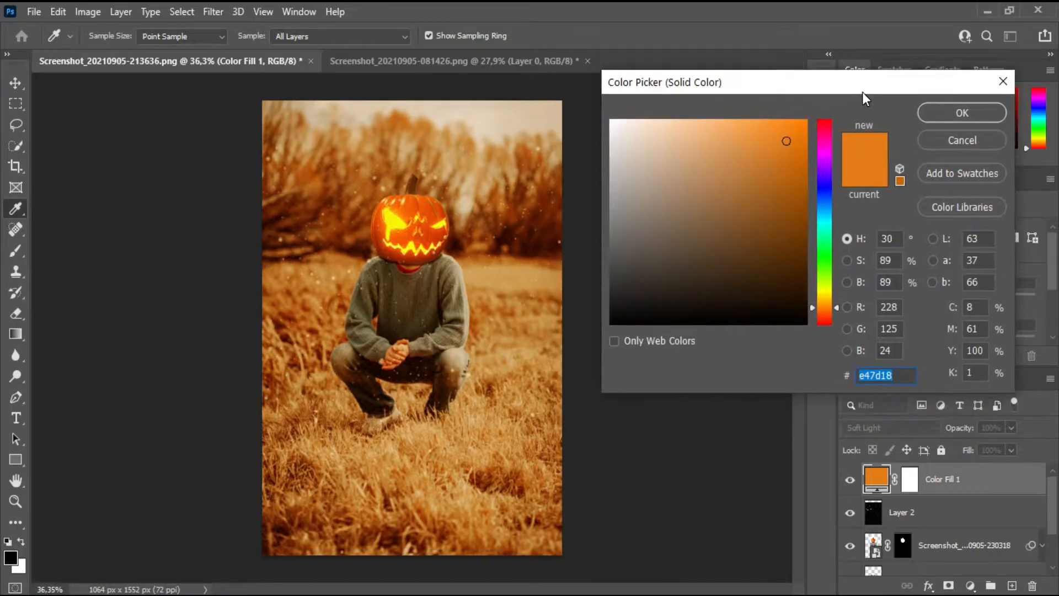
mouse_move(795, 138)
mouse_down()
mouse_move(761, 127)
mouse_move(786, 162)
mouse_move(783, 150)
mouse_up()
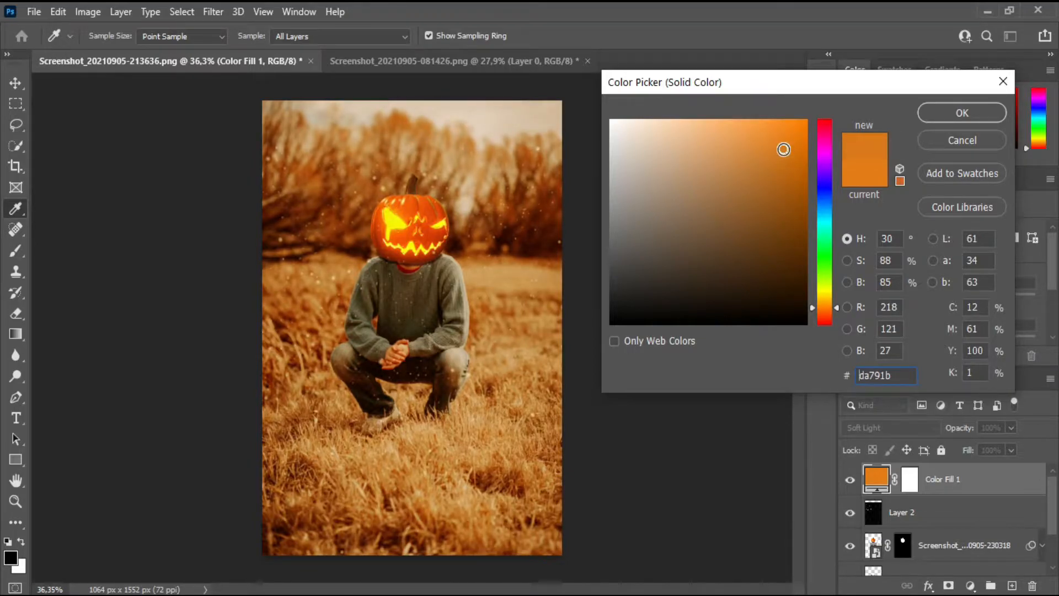
click(958, 144)
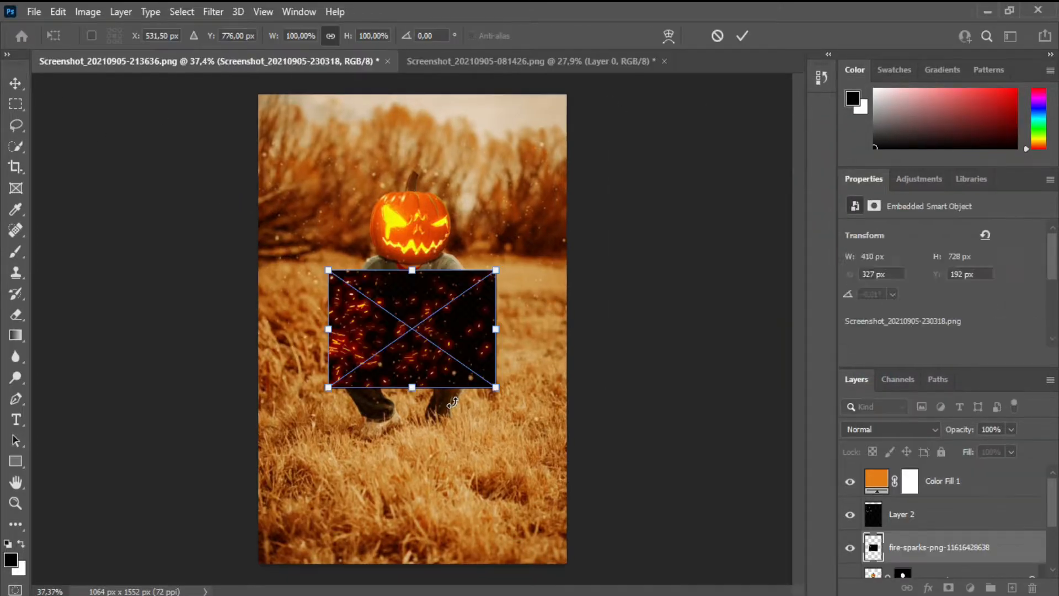
drag(452, 385, 462, 482)
drag(338, 367, 258, 315)
drag(513, 480, 614, 557)
mouse_move(442, 440)
mouse_down()
mouse_move(416, 388)
mouse_move(438, 440)
mouse_up()
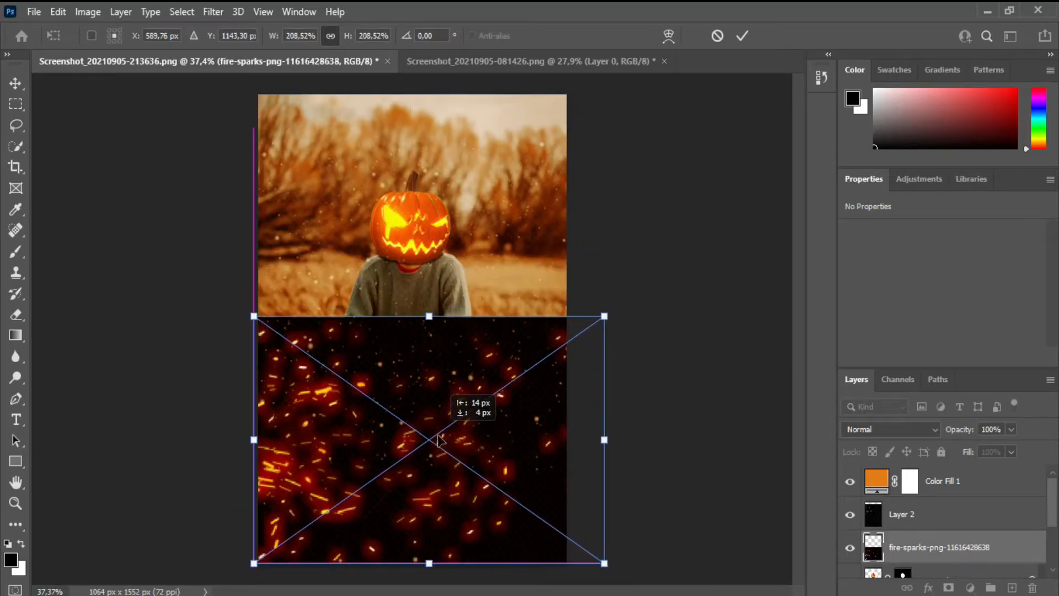
click(743, 35)
Step: Set the fire sparks layer's blend mode to Screen
click(921, 428)
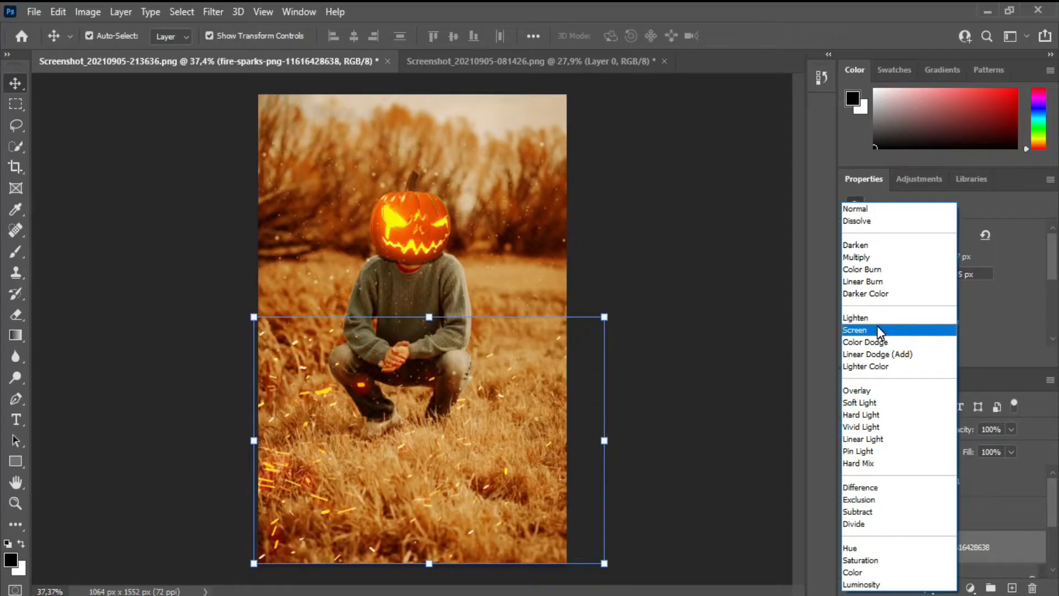
click(877, 326)
click(206, 298)
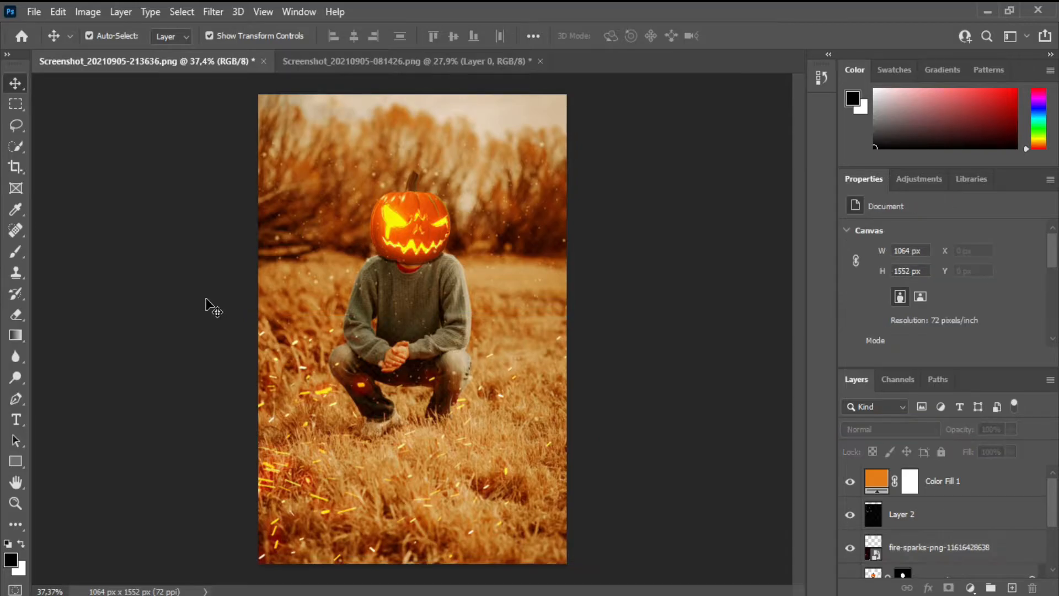
Step: Try moving the fire sparks layer above the orange fill and shifting the sparks, and return the layer beneath the star particles
click(310, 430)
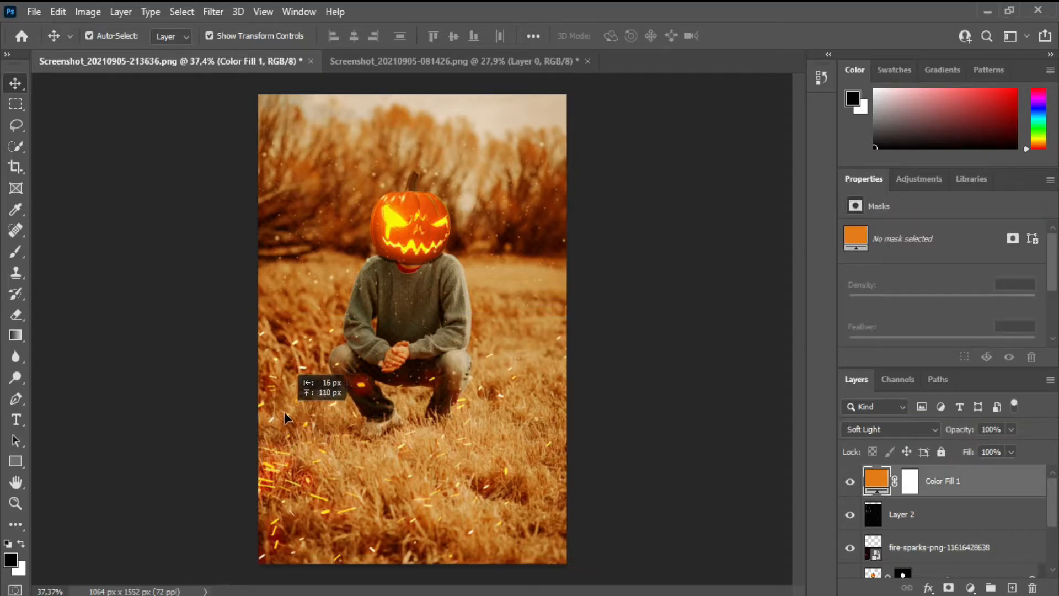
click(970, 556)
click(378, 441)
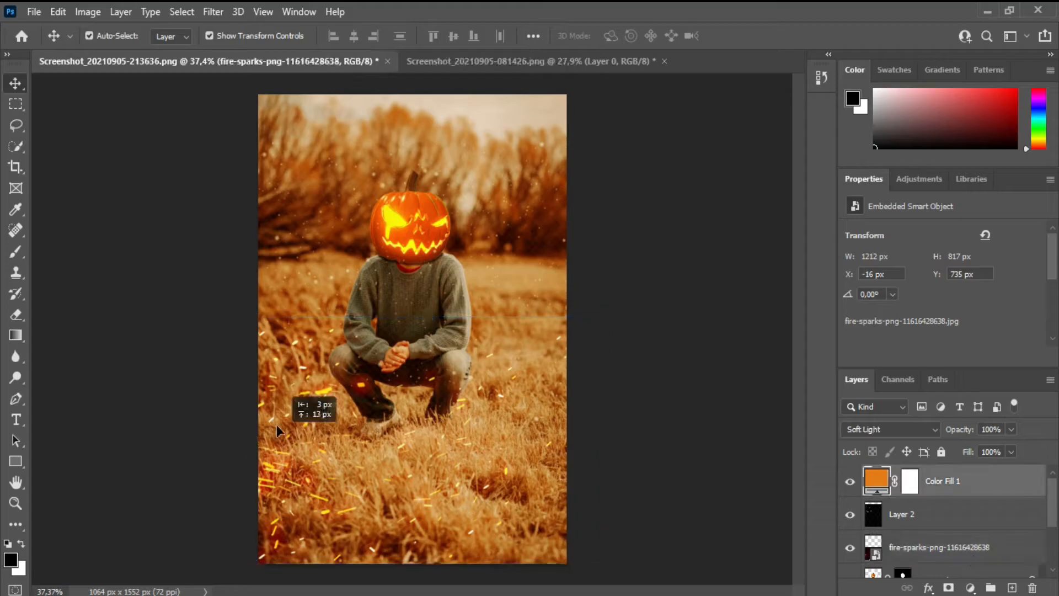
drag(936, 553, 938, 469)
drag(339, 446, 345, 473)
click(710, 378)
drag(940, 477, 949, 551)
click(657, 444)
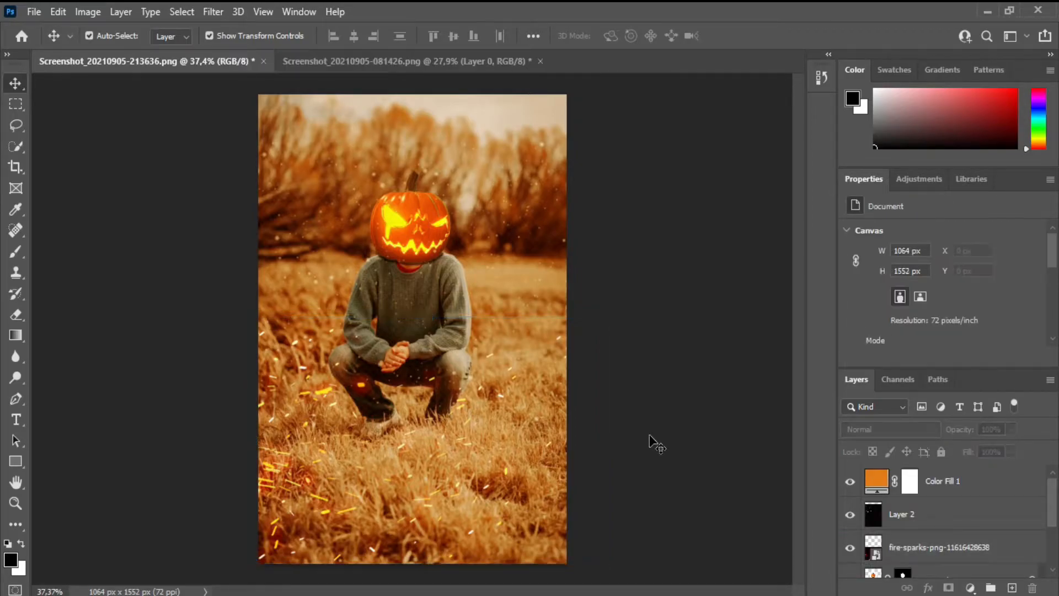
Step: Add a new empty layer above the orange fill layer and switch to the Brush tool
key(z)
drag(390, 441, 374, 442)
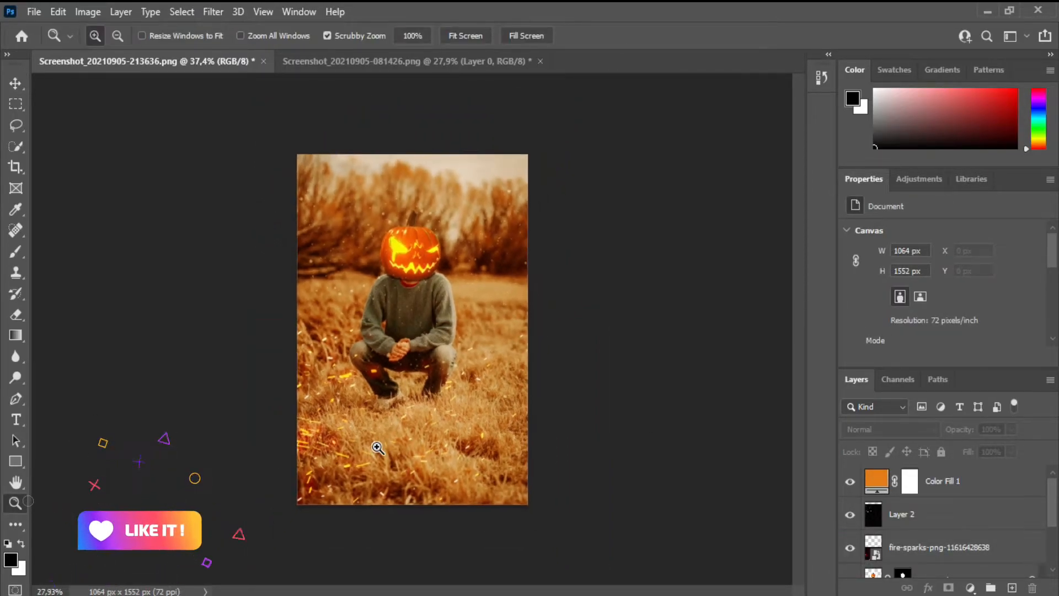
key(v)
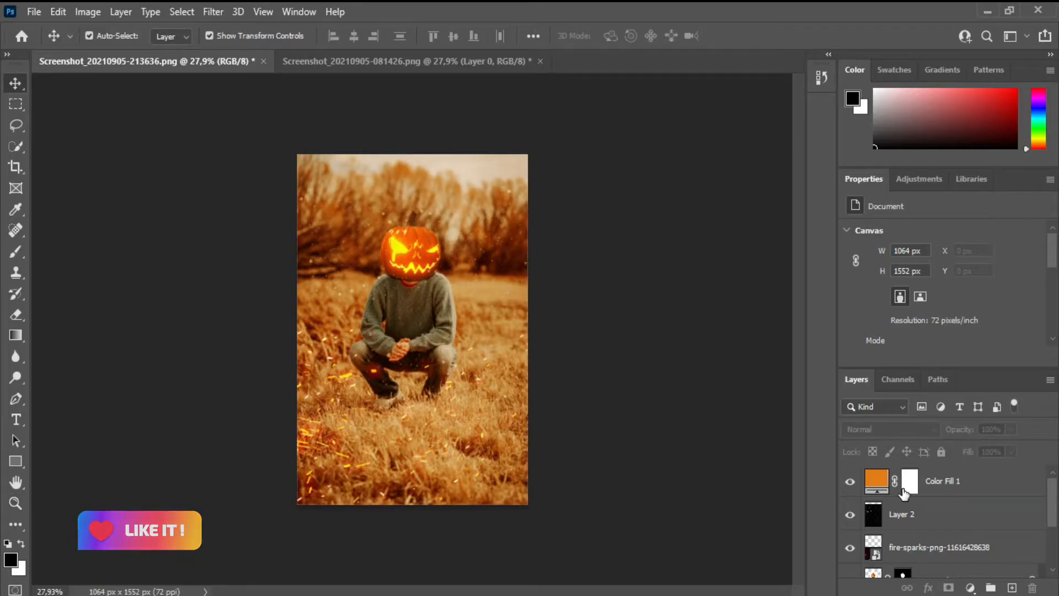
click(1024, 493)
drag(1055, 494, 1055, 538)
click(16, 252)
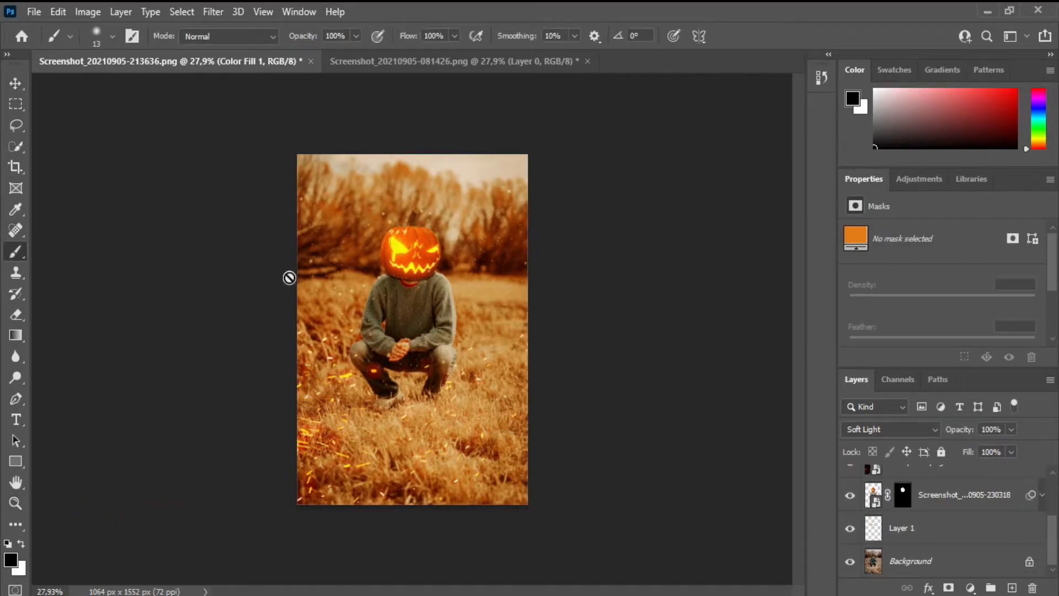
click(1011, 587)
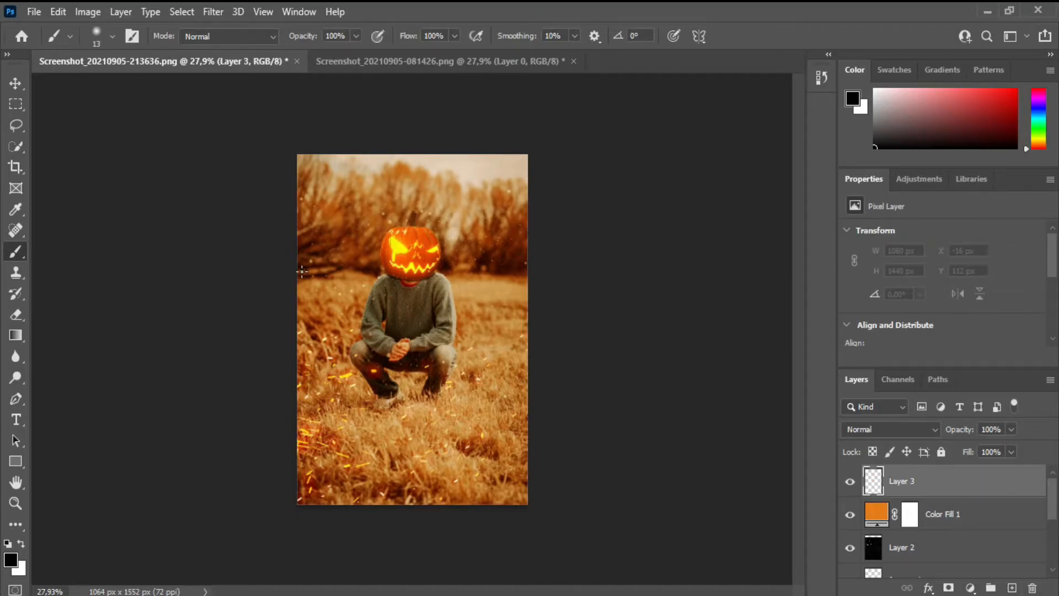
Step: Choose the first Fog 17 brush from Free Fog Photoshop Brushes 2 and size it to 2300 px
click(113, 37)
scroll(187, 236, down, 2)
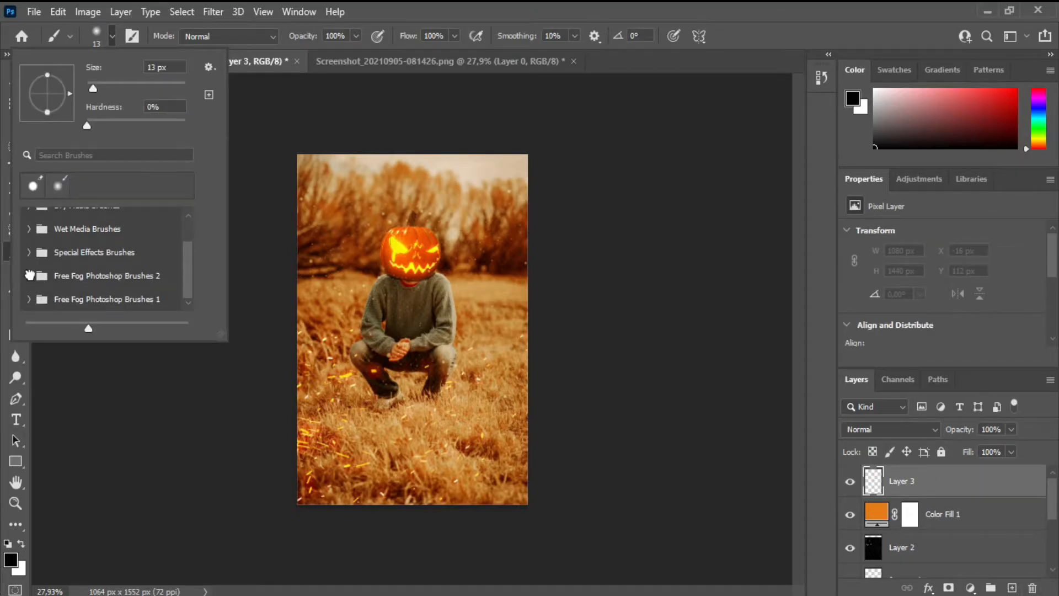
click(29, 276)
scroll(184, 236, down, 1)
click(109, 284)
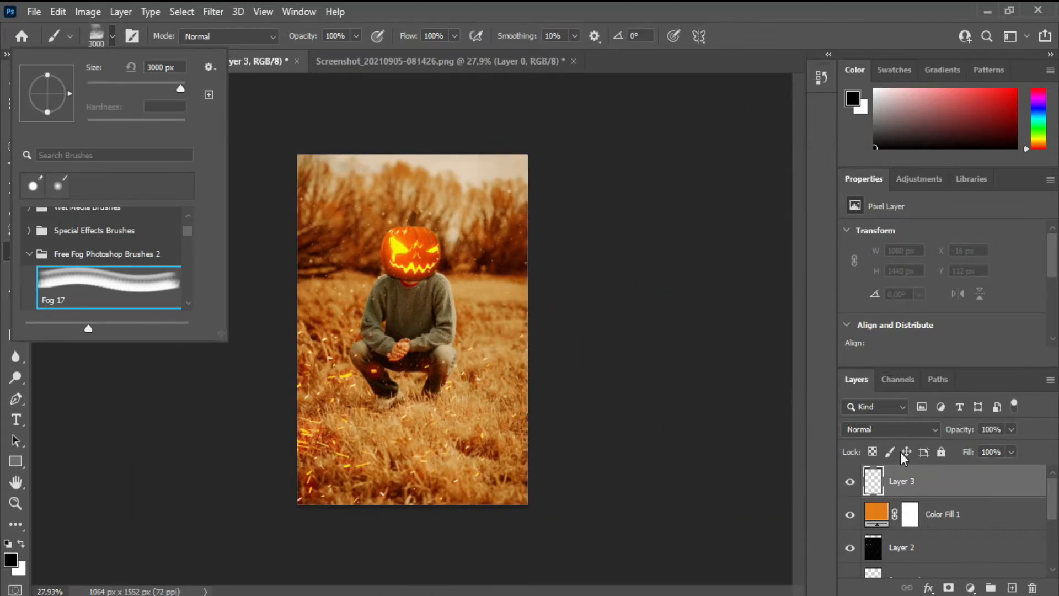
click(902, 366)
key(bracketleft)
key(bracketleft)
key(bracketleft)
key(bracketleft)
key(bracketleft)
key(bracketleft)
key(bracketleft)
key(bracketleft)
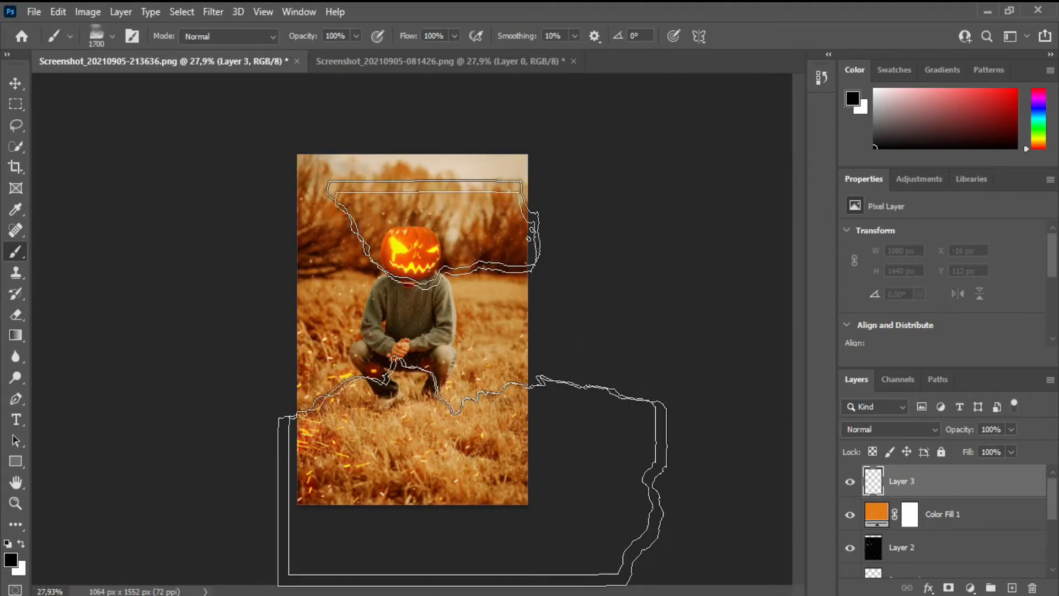
key(bracketright)
key(bracketright)
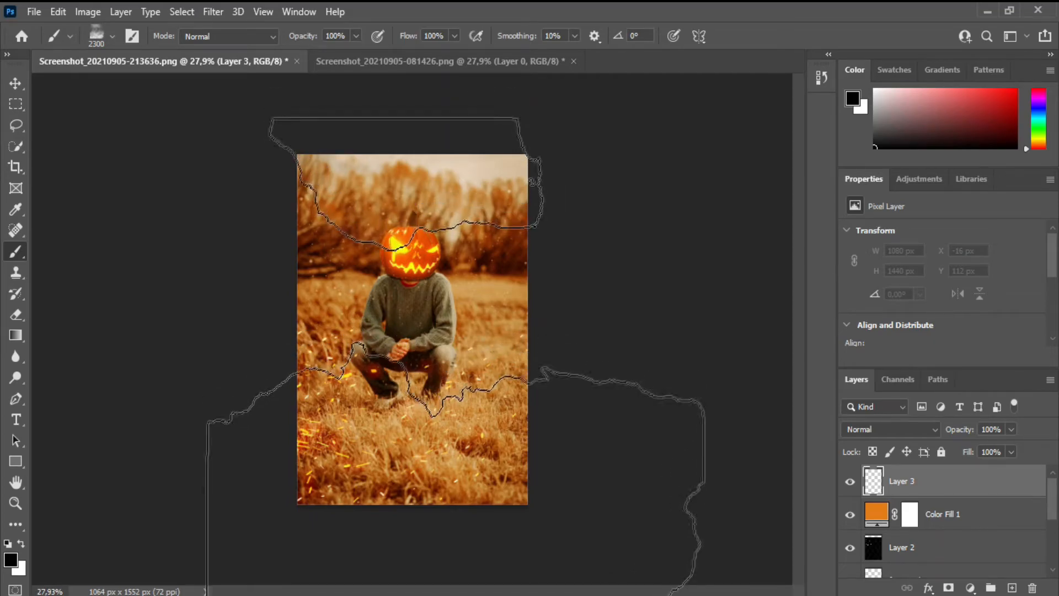
Step: Undo a black test stamp, set the foreground colour to ffb21d, and stamp orange fog across the photo on the new layer
click(444, 362)
key(ctrl+z)
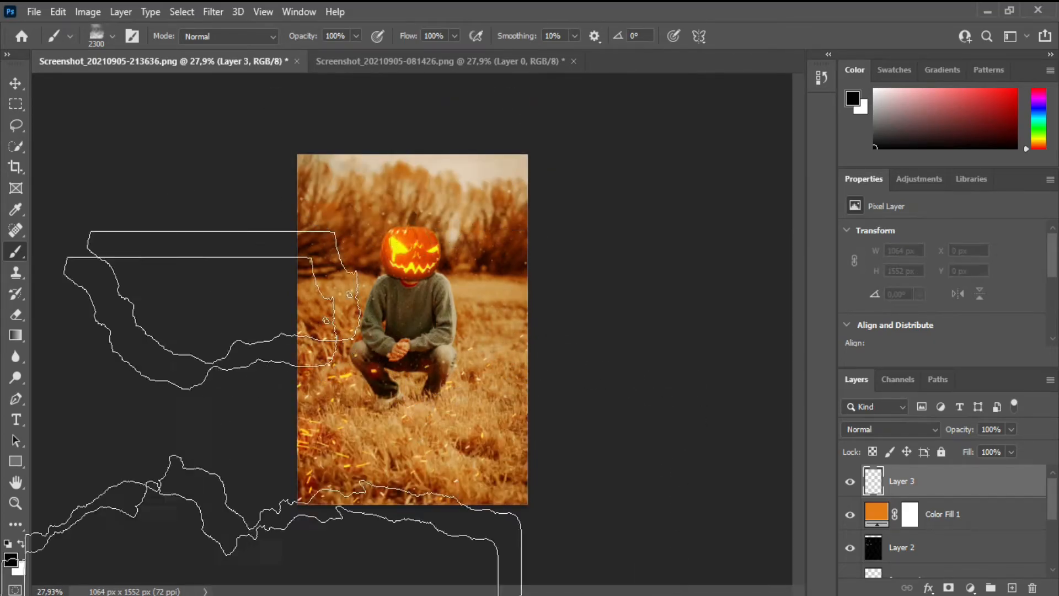
click(11, 559)
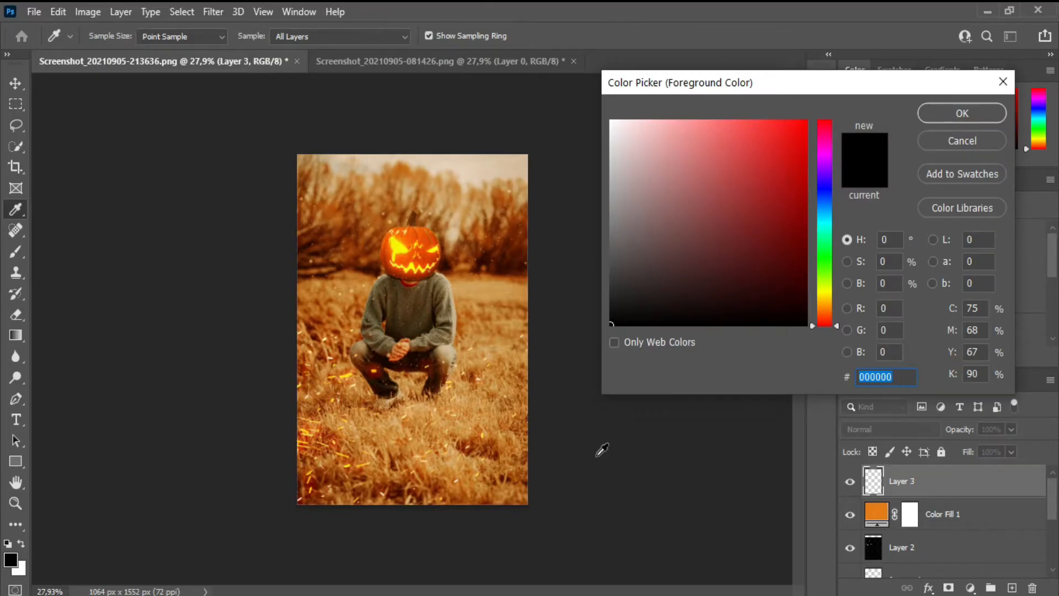
drag(826, 301, 825, 303)
click(785, 121)
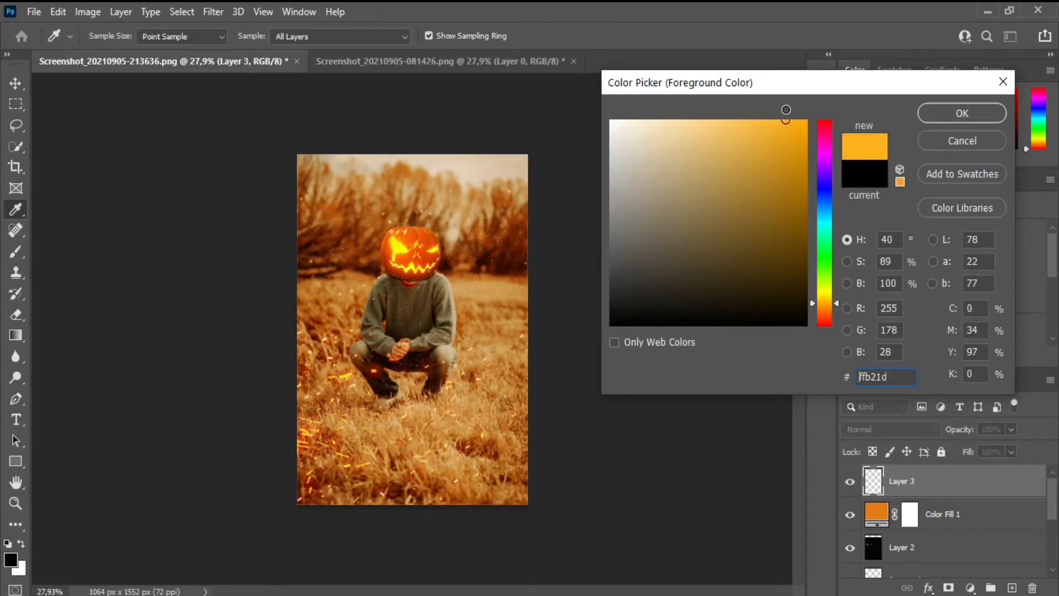
click(941, 112)
click(449, 307)
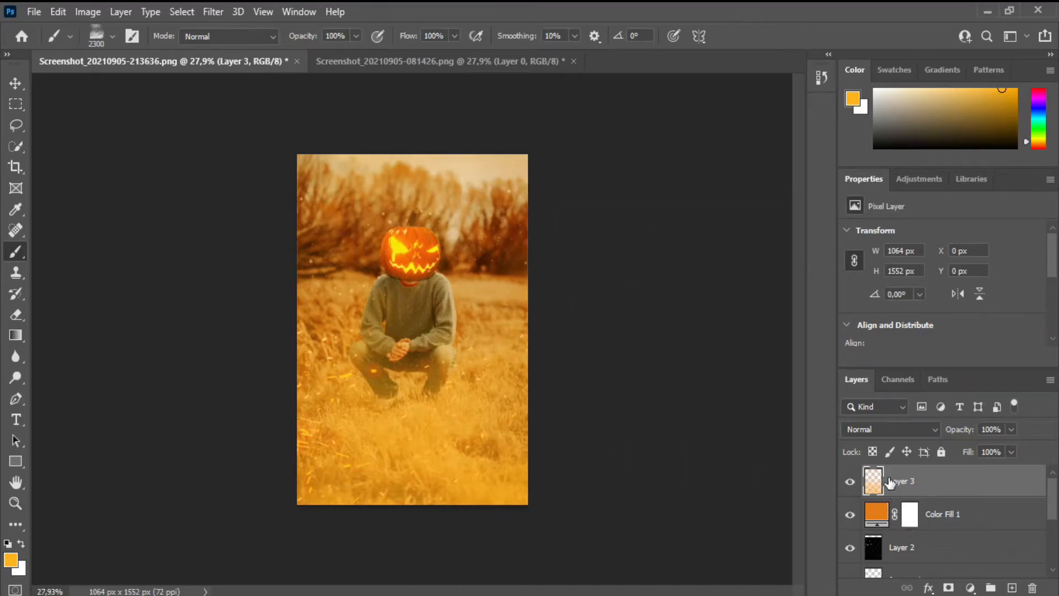
Step: Set the orange fog layer's blend mode to Screen
click(881, 432)
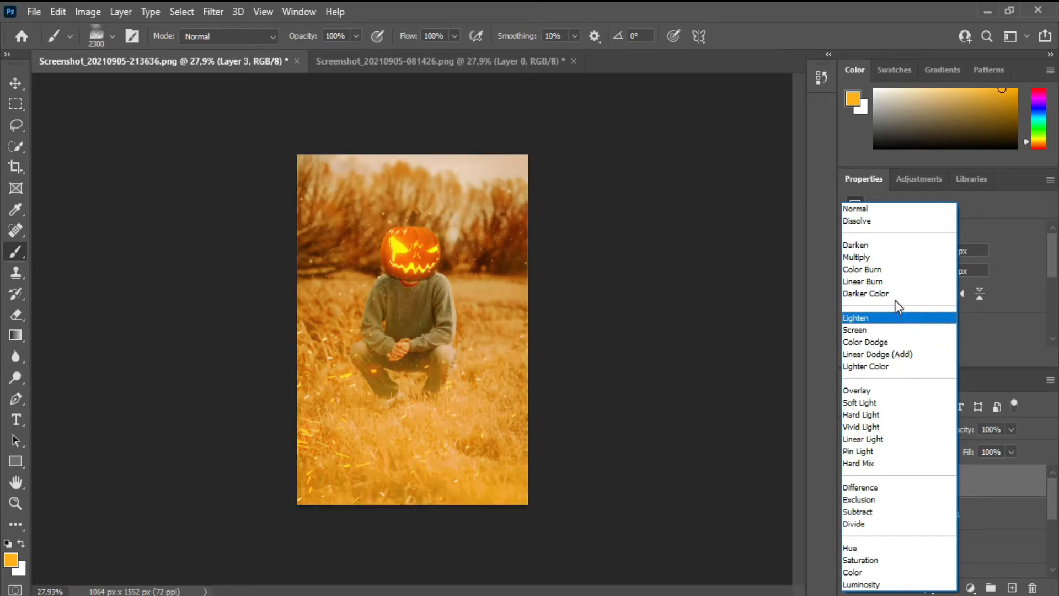
click(893, 329)
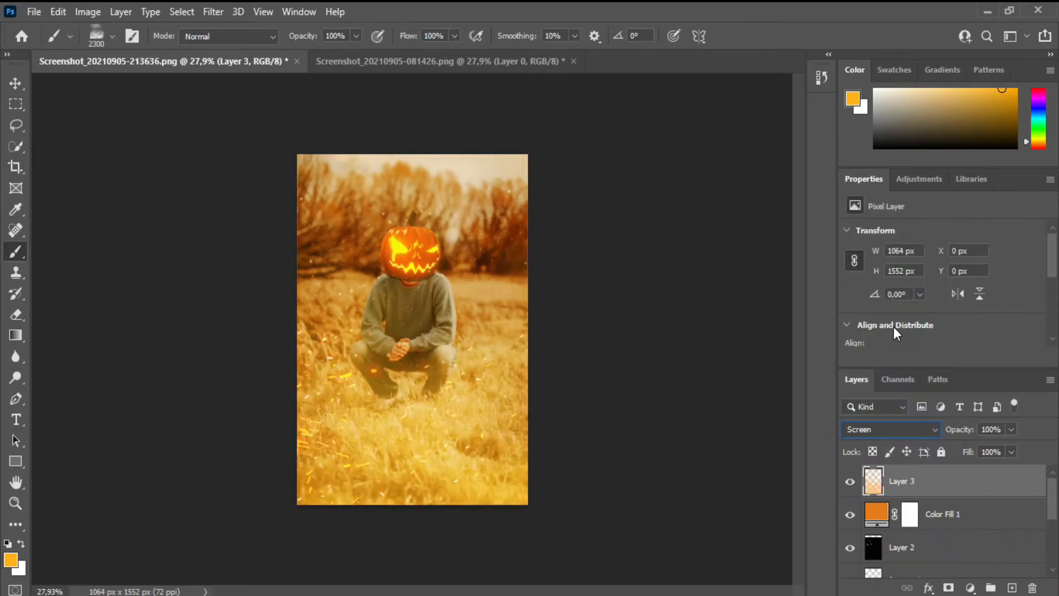
click(16, 502)
drag(384, 471, 395, 474)
click(16, 84)
click(688, 333)
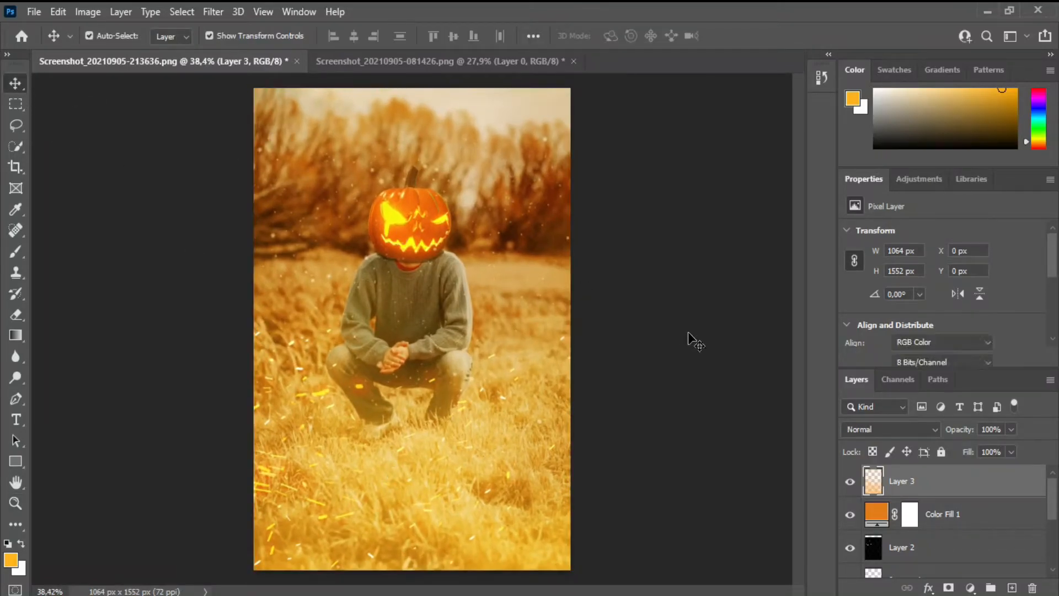
Step: Apply Vibrance to the pumpkin layer with vibrance -8 and saturation -19
drag(1051, 513, 1055, 560)
click(876, 522)
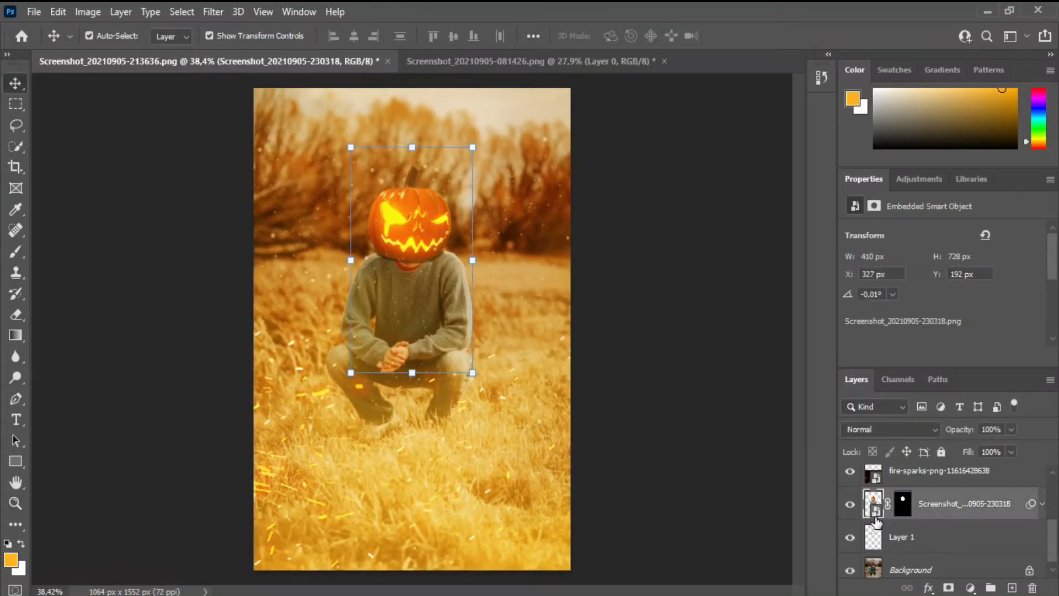
click(80, 11)
mouse_move(133, 55)
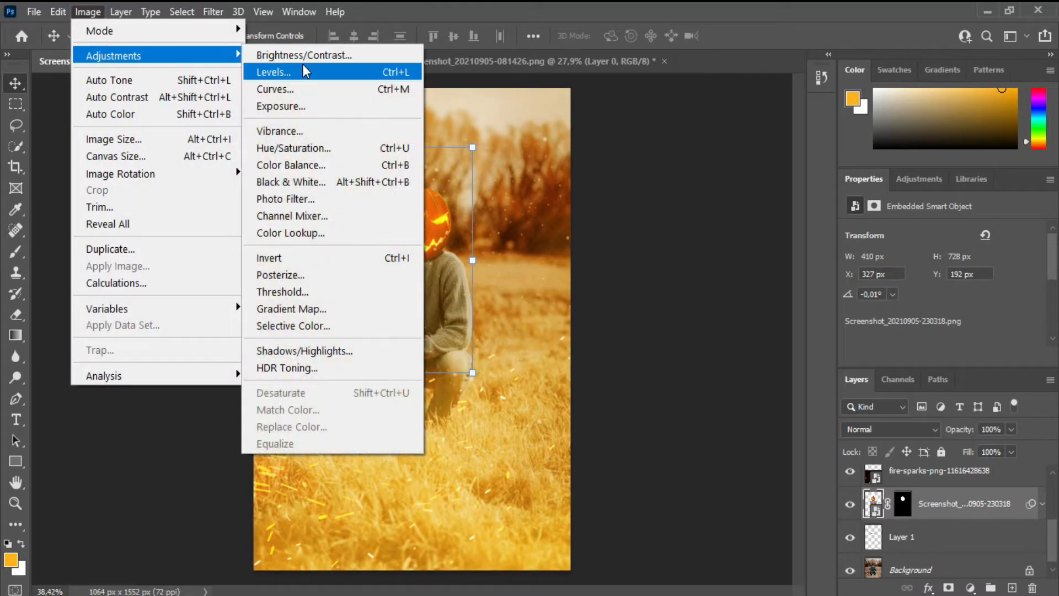
click(330, 132)
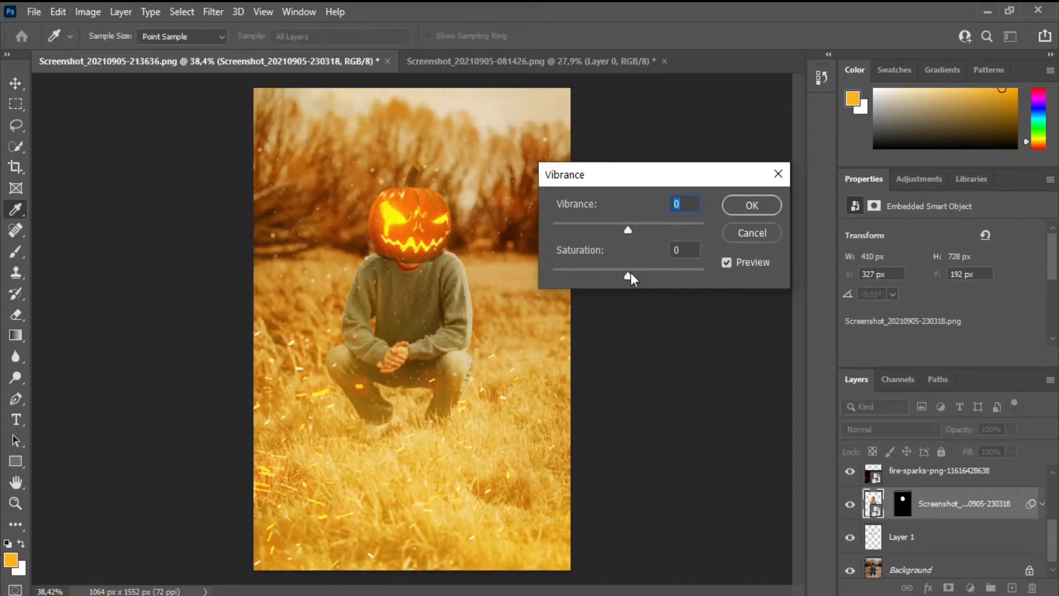
mouse_move(633, 276)
mouse_down()
mouse_move(647, 276)
mouse_move(604, 279)
mouse_move(614, 277)
mouse_up()
mouse_move(633, 230)
mouse_down()
mouse_move(611, 230)
mouse_move(655, 226)
mouse_move(620, 233)
mouse_up()
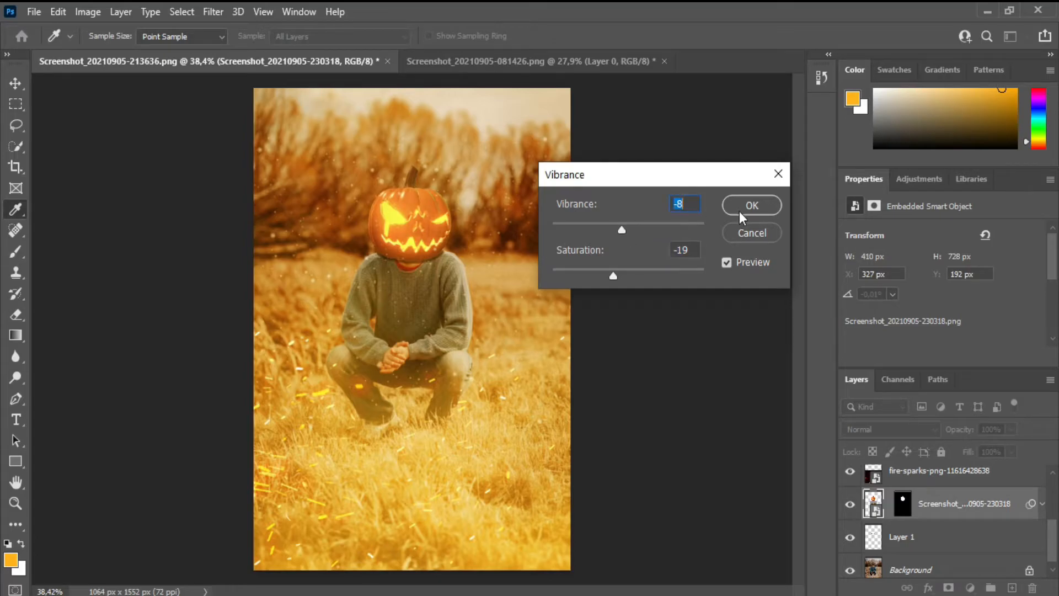
click(739, 208)
click(154, 177)
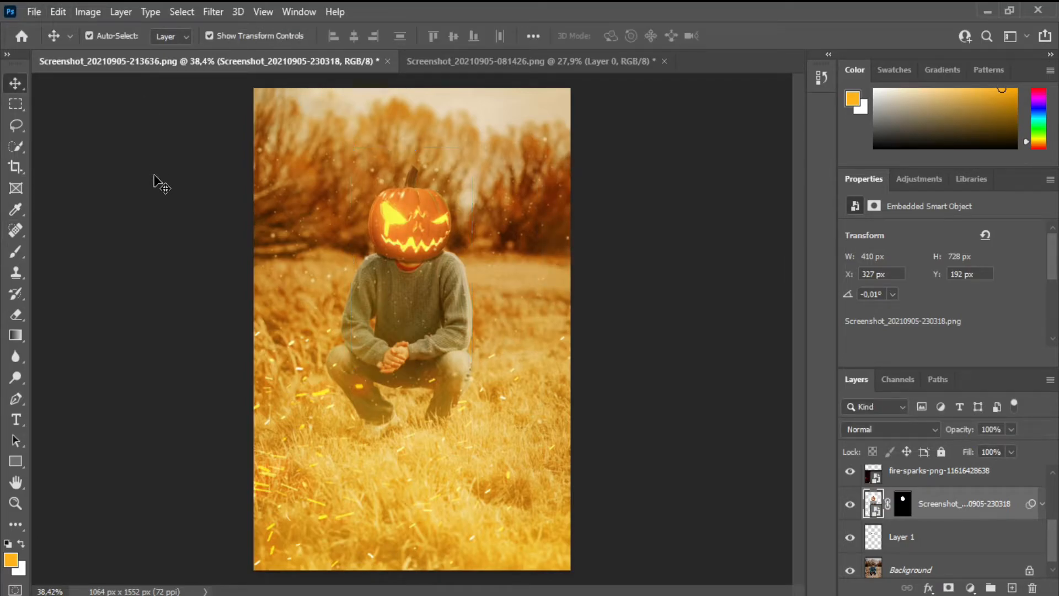
Step: Shift the fog layer's hue from yellow-orange towards red with Hue/Saturation, keeping the layer at 100% opacity
click(418, 220)
mouse_move(1054, 499)
mouse_down()
mouse_move(1055, 533)
mouse_move(1054, 489)
mouse_up()
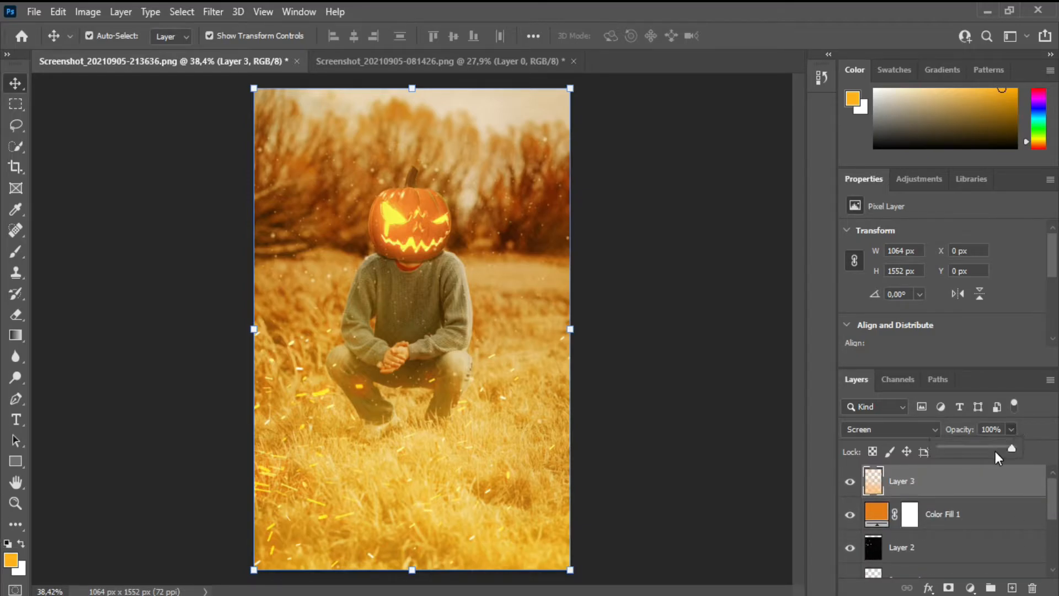
click(995, 450)
drag(998, 451, 1012, 448)
click(88, 12)
mouse_move(96, 52)
click(298, 149)
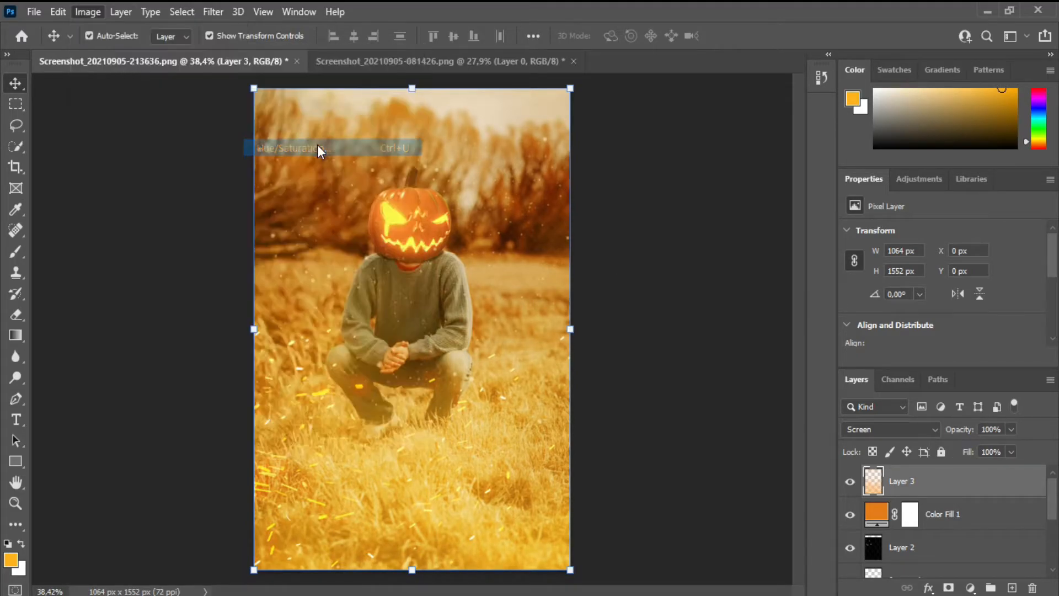
drag(759, 194, 736, 183)
click(922, 116)
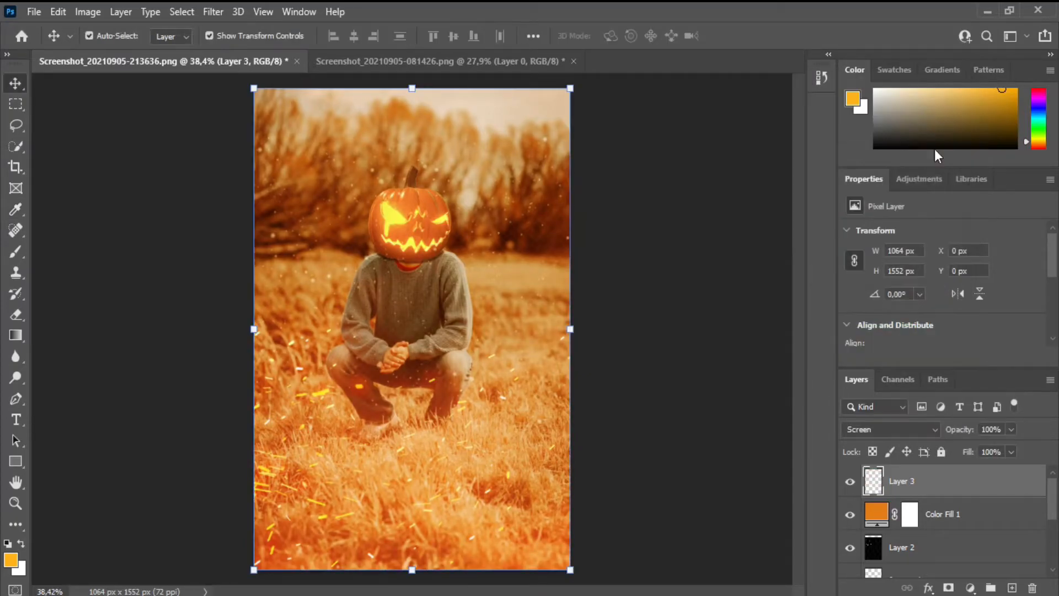
click(87, 12)
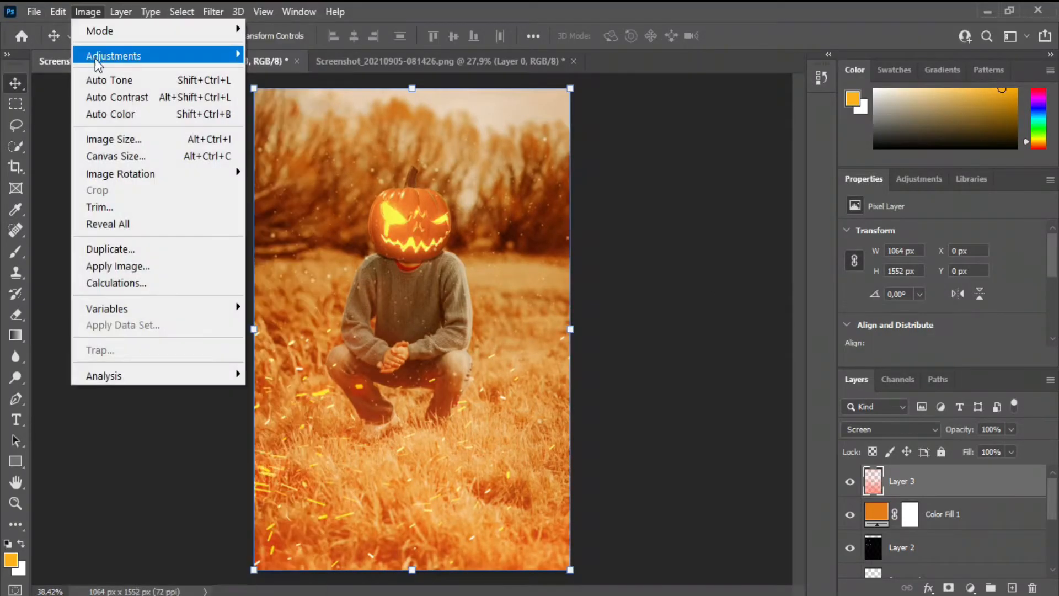
click(623, 210)
Step: Stamp black fog over the person on the fog layer with the second Fog 17 brush at 1800 px and default colours
click(15, 252)
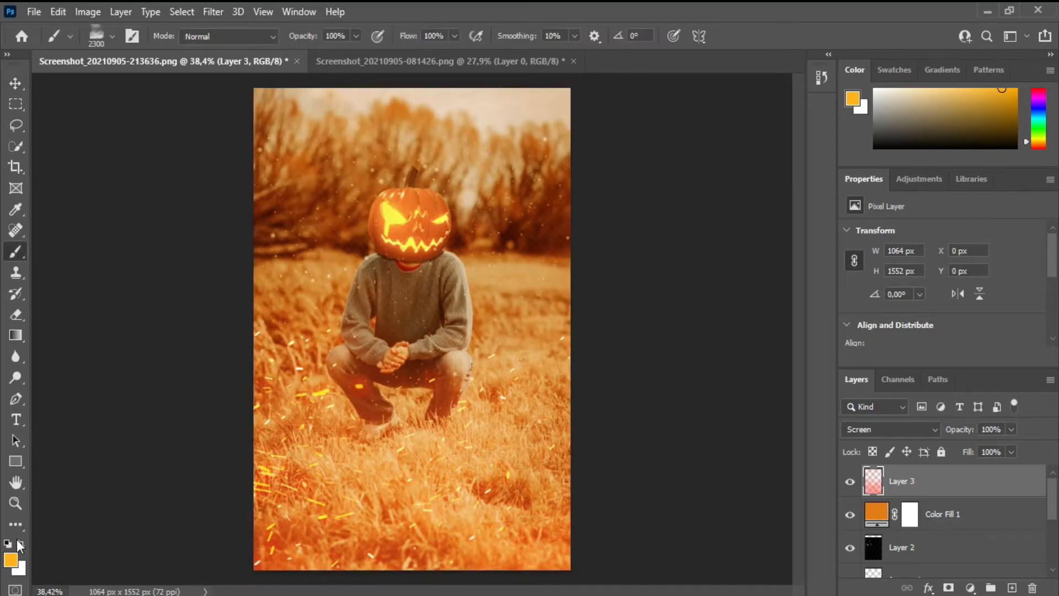
click(7, 544)
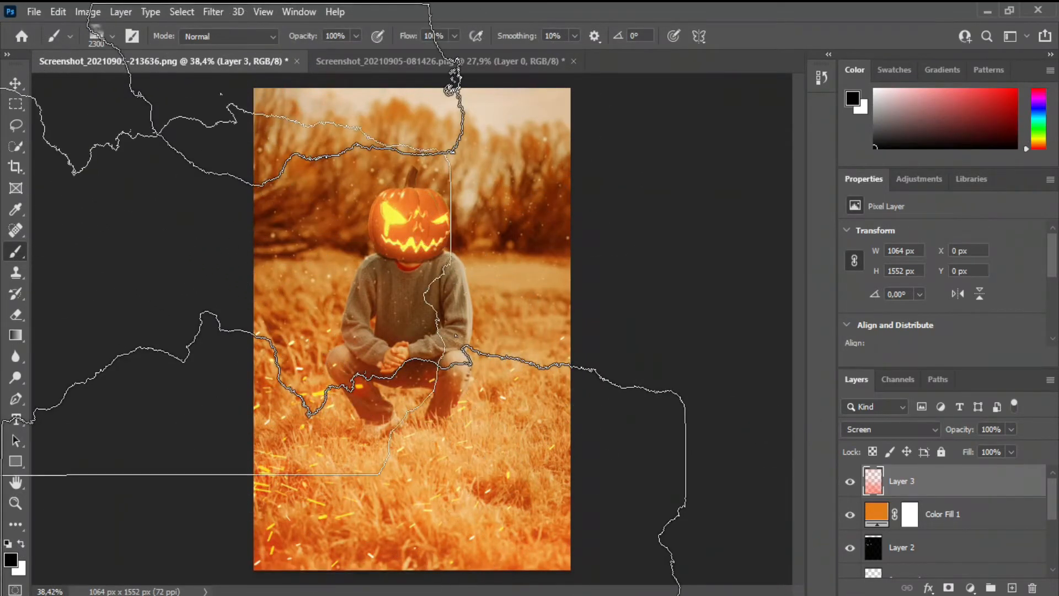
click(112, 36)
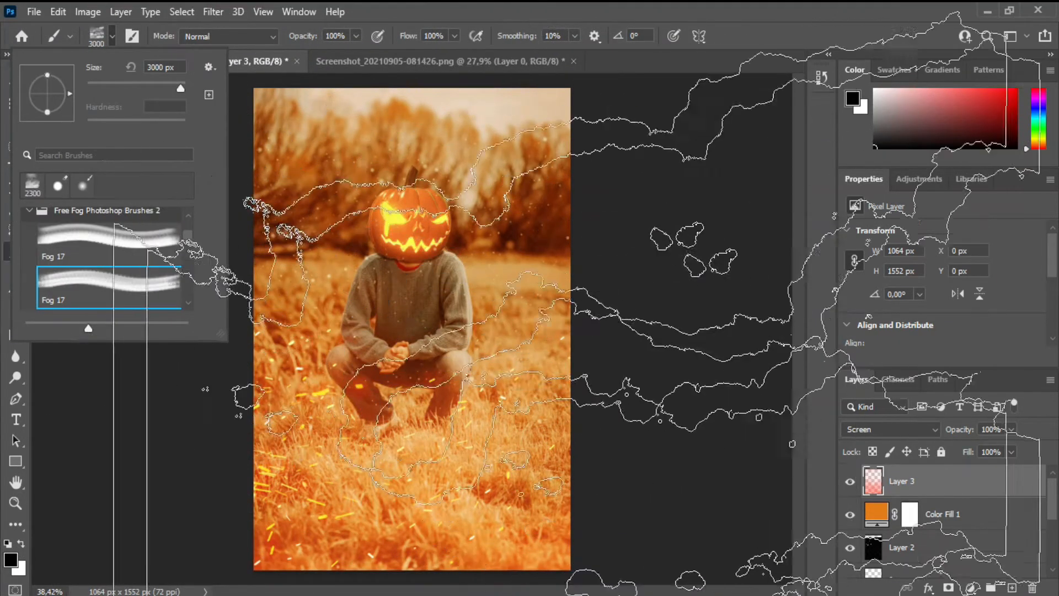
click(946, 293)
key(bracketleft)
key(bracketleft)
key(bracketleft)
key(bracketleft)
key(bracketleft)
key(bracketleft)
key(bracketleft)
key(bracketleft)
key(bracketleft)
key(bracketleft)
key(bracketleft)
key(bracketleft)
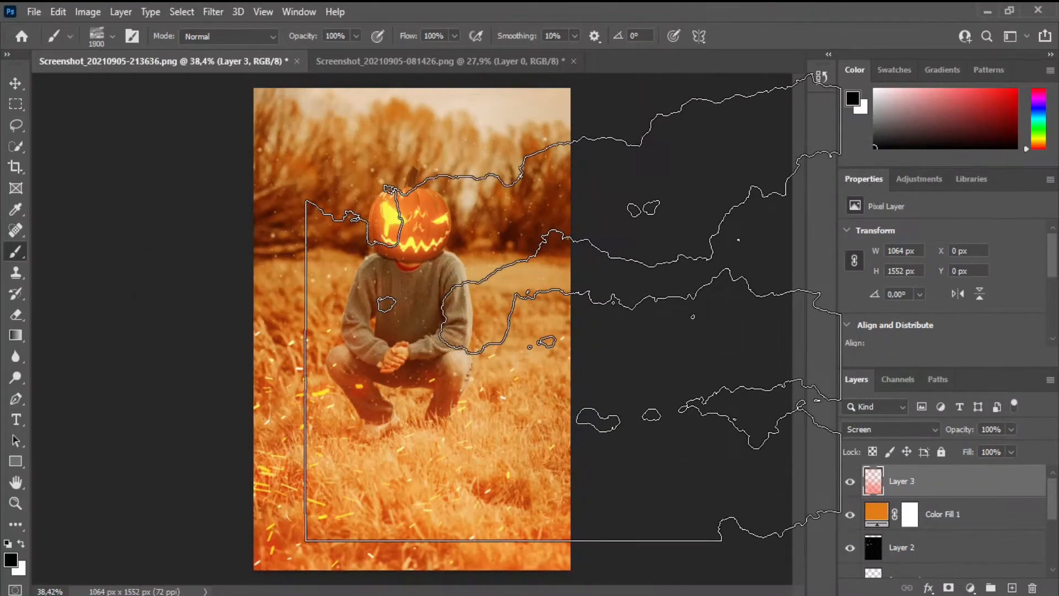
click(399, 337)
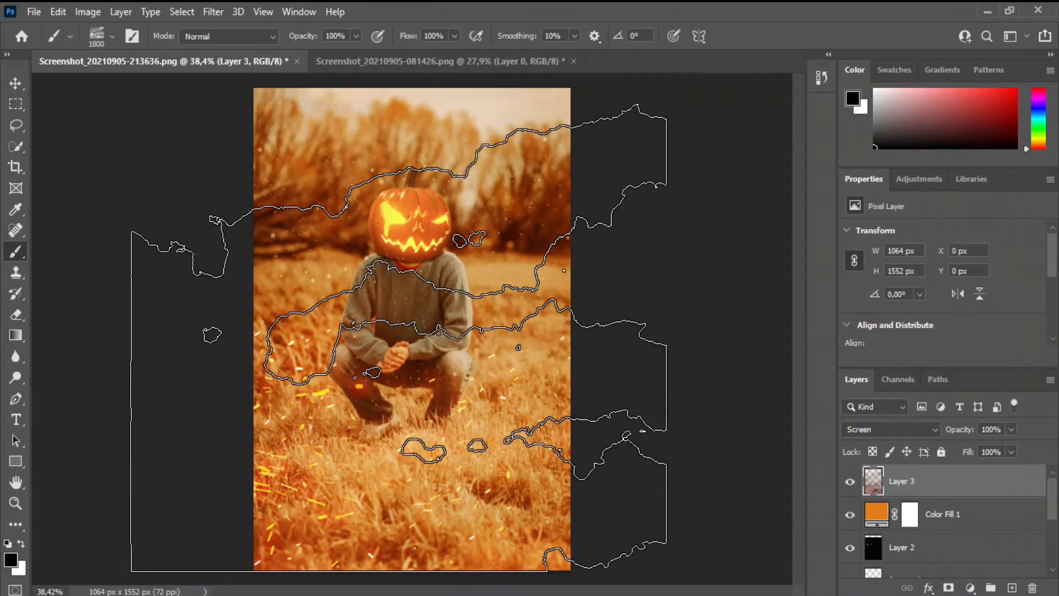
Step: Swap the brush colour to white and add a new layer directly beneath the red fog layer
key(x)
click(399, 337)
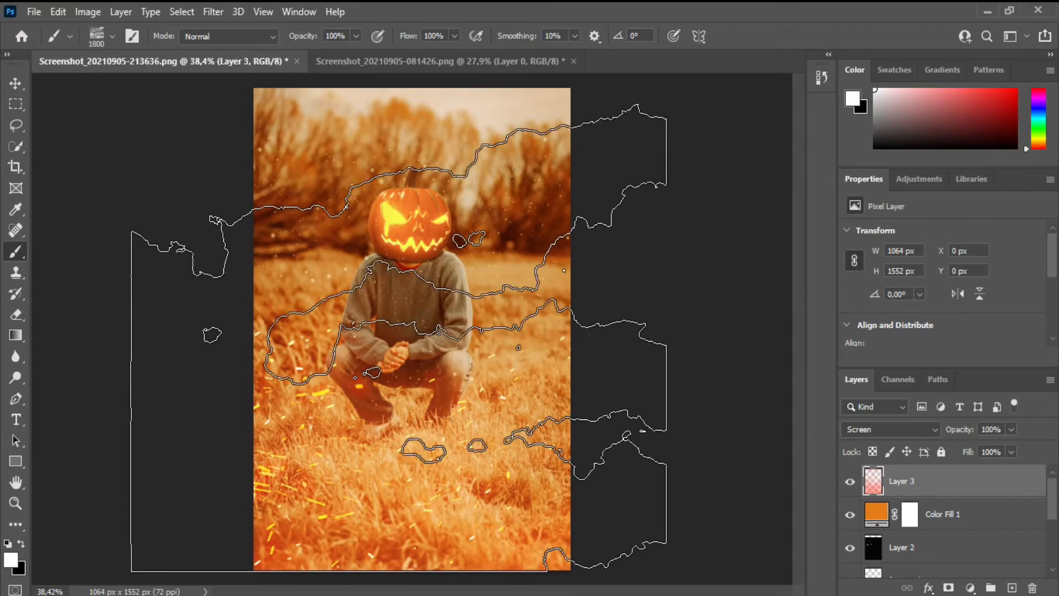
click(1011, 588)
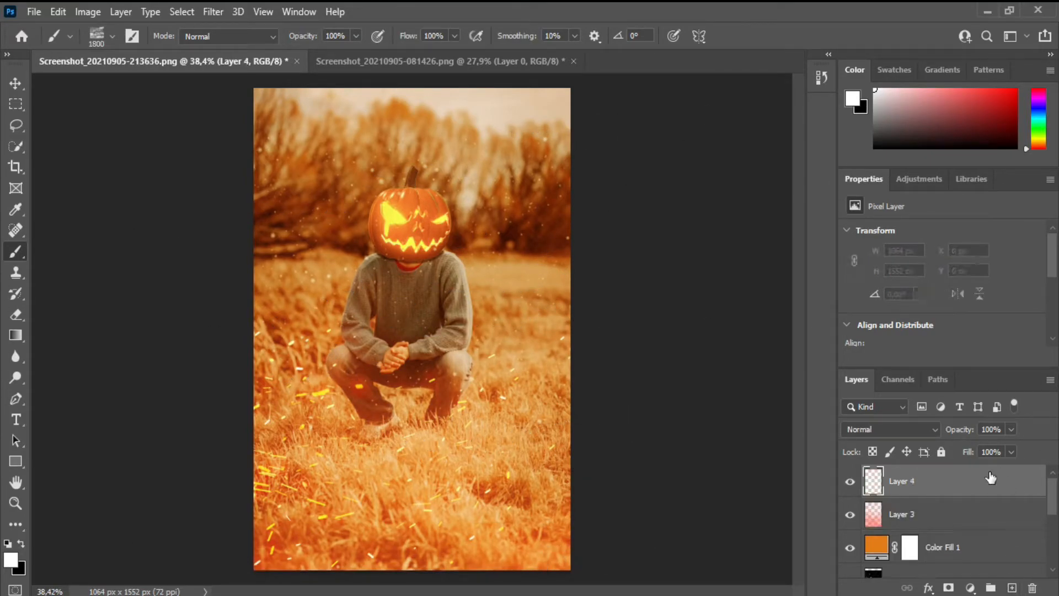
drag(993, 474, 983, 525)
click(415, 302)
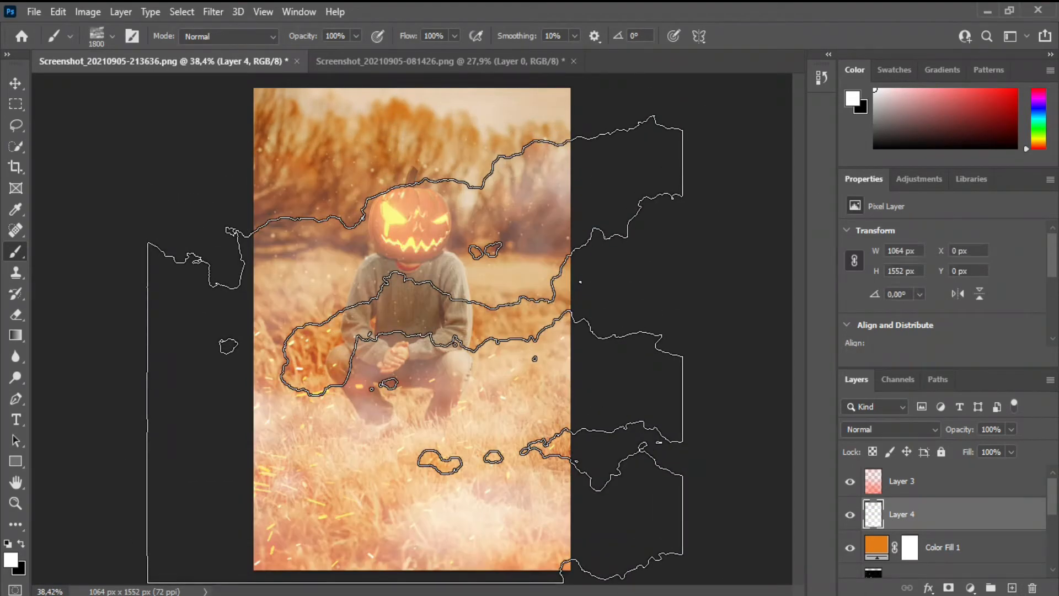
key(ctrl+z)
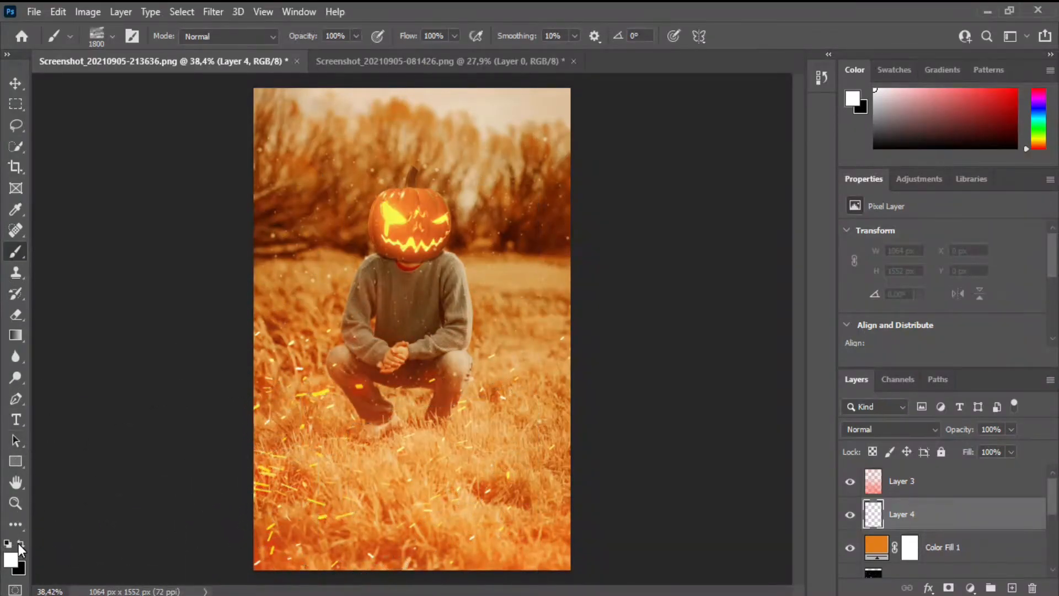
key(x)
click(592, 274)
key(ctrl+z)
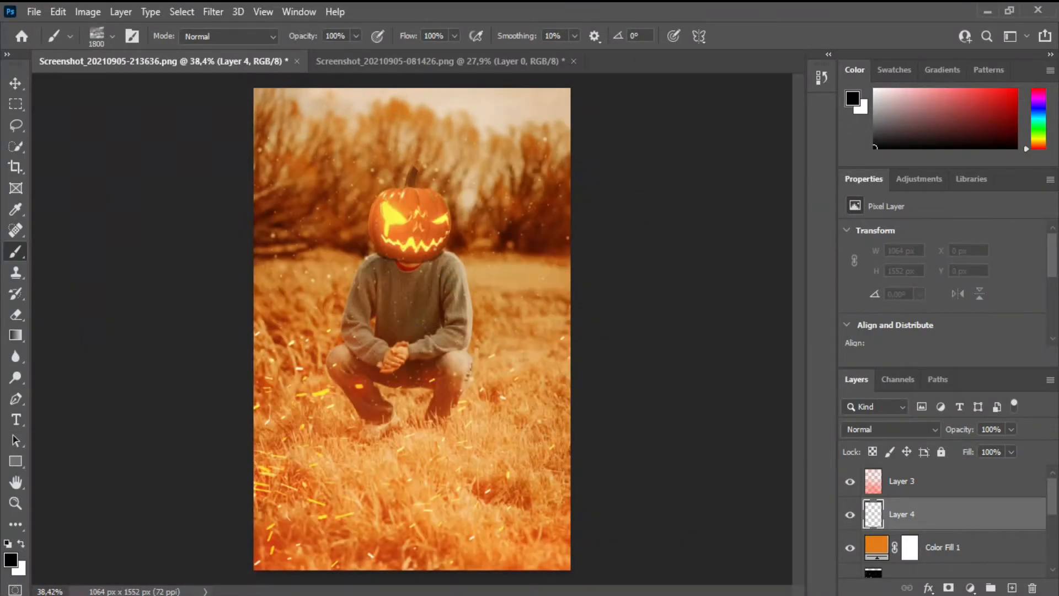
Step: Choose a yellow-orange brush colour and stamp fog over the person on the new layer
click(10, 558)
click(768, 167)
drag(825, 166, 826, 300)
click(764, 121)
key(Return)
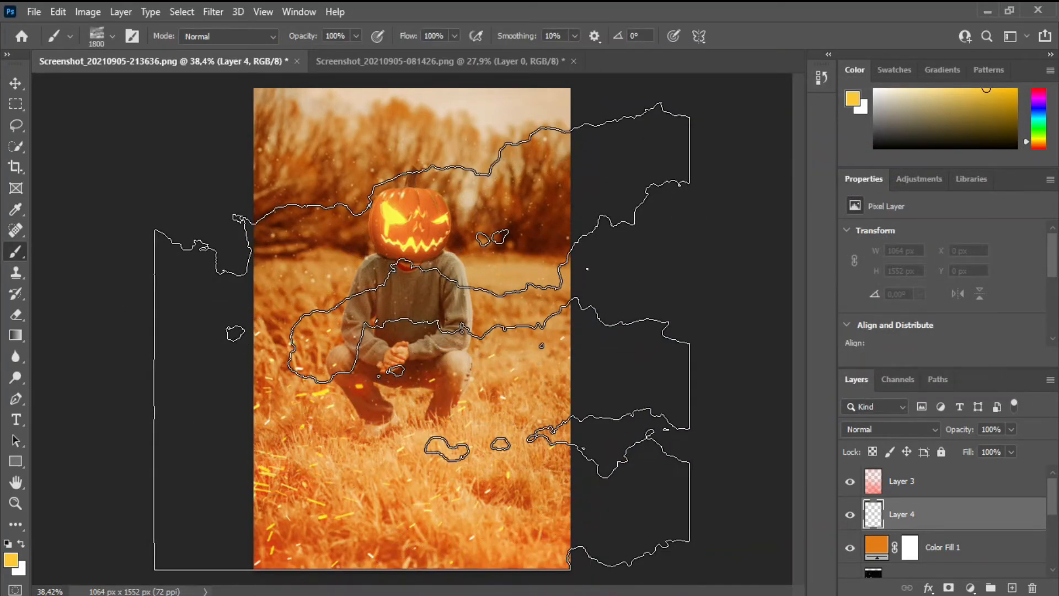
click(414, 284)
Step: Lower the opacity of the yellow fog layer to 45% and deselect the layer
drag(963, 447, 971, 447)
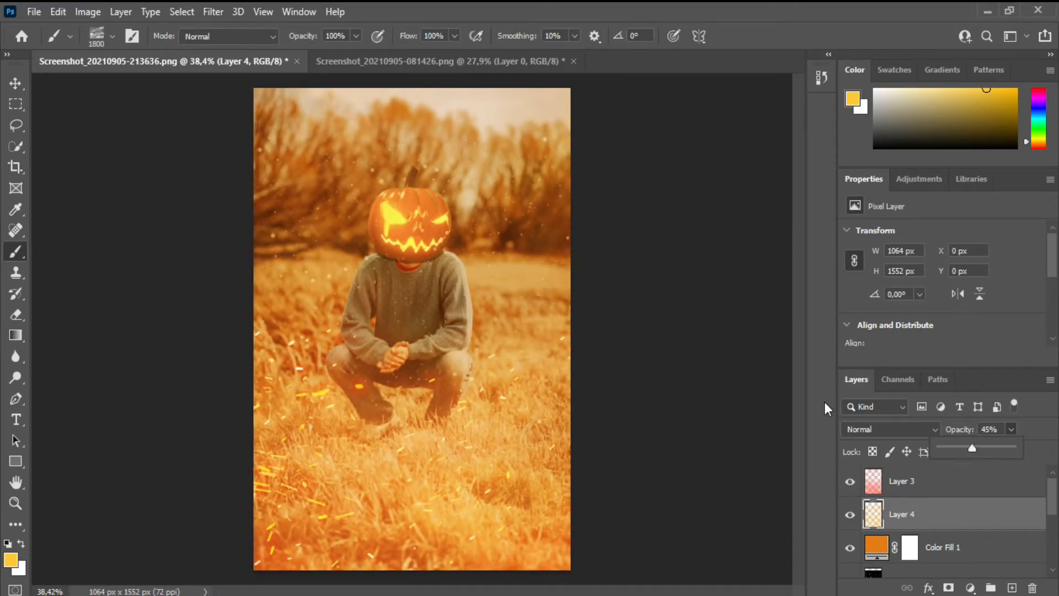
click(15, 82)
click(610, 401)
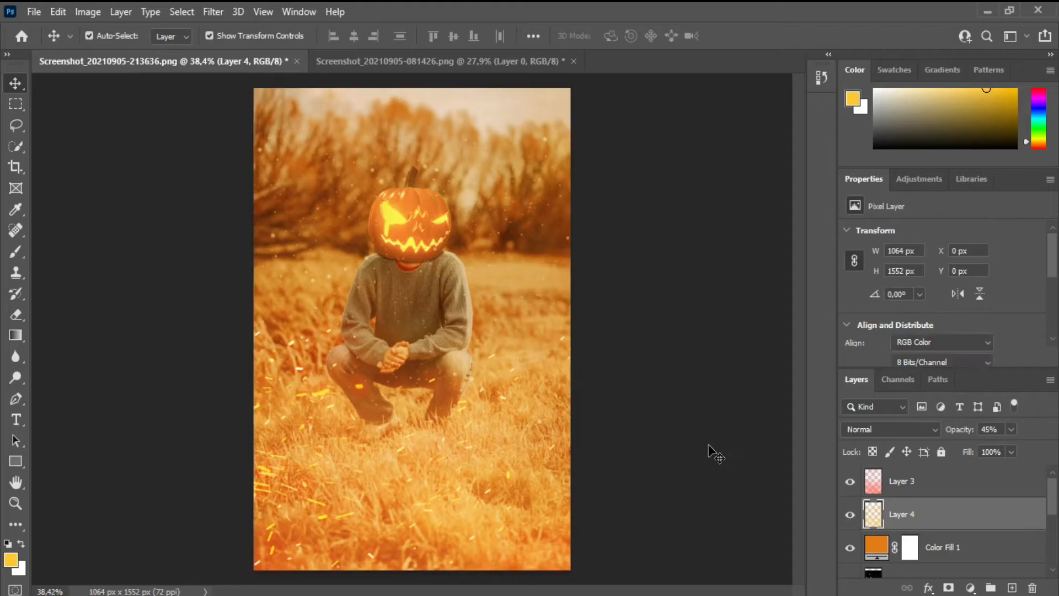
Step: Apply Levels to the pumpkin layer with midtones 0.82, white input 226 and white output 237
scroll(949, 518, down, 5)
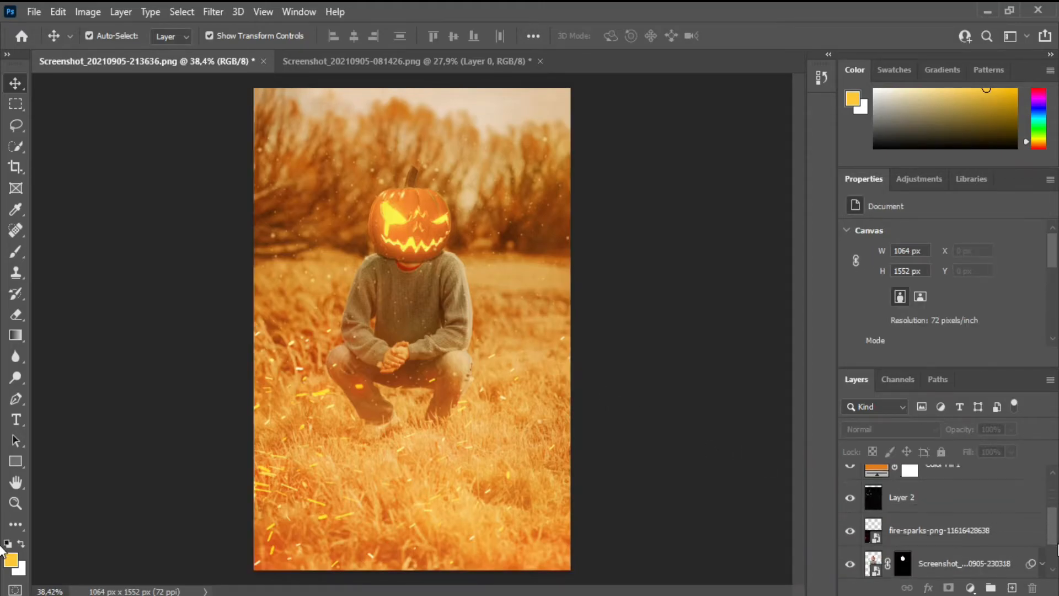
click(964, 538)
click(95, 11)
mouse_move(108, 56)
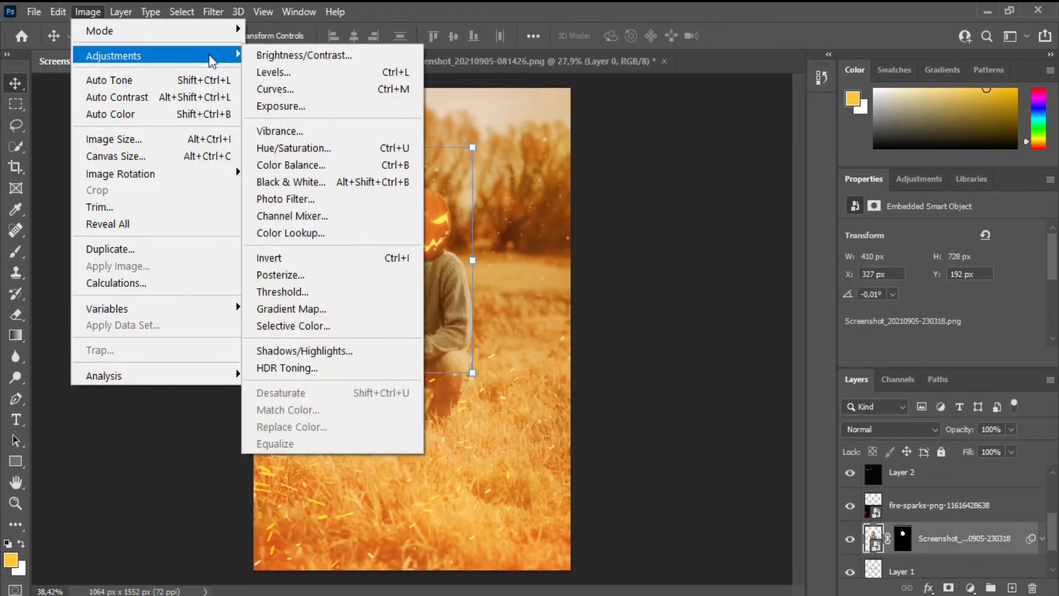
click(331, 71)
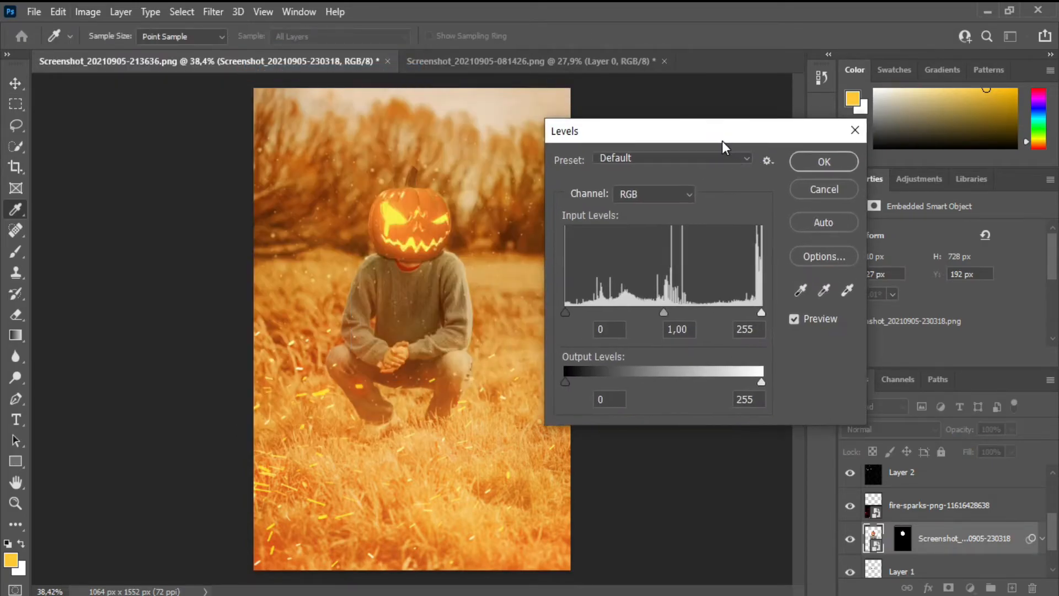
mouse_move(566, 313)
mouse_down()
mouse_move(601, 313)
mouse_move(565, 312)
mouse_up()
mouse_move(658, 313)
mouse_down()
mouse_move(686, 307)
mouse_move(676, 307)
mouse_up()
drag(761, 312, 739, 293)
mouse_move(760, 380)
mouse_down()
mouse_move(719, 382)
mouse_move(747, 381)
mouse_up()
drag(580, 382, 547, 382)
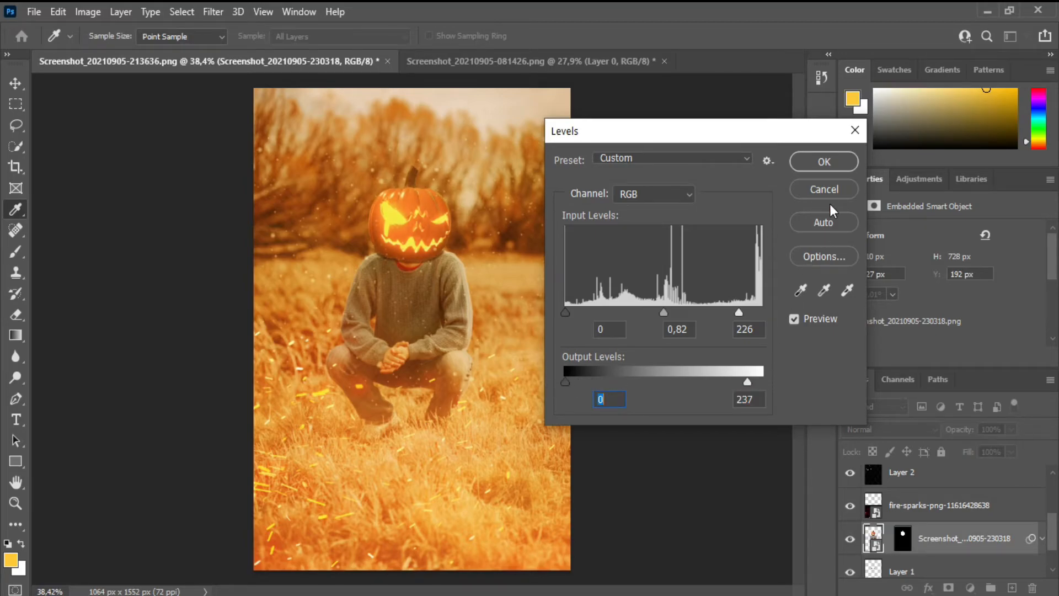
click(825, 166)
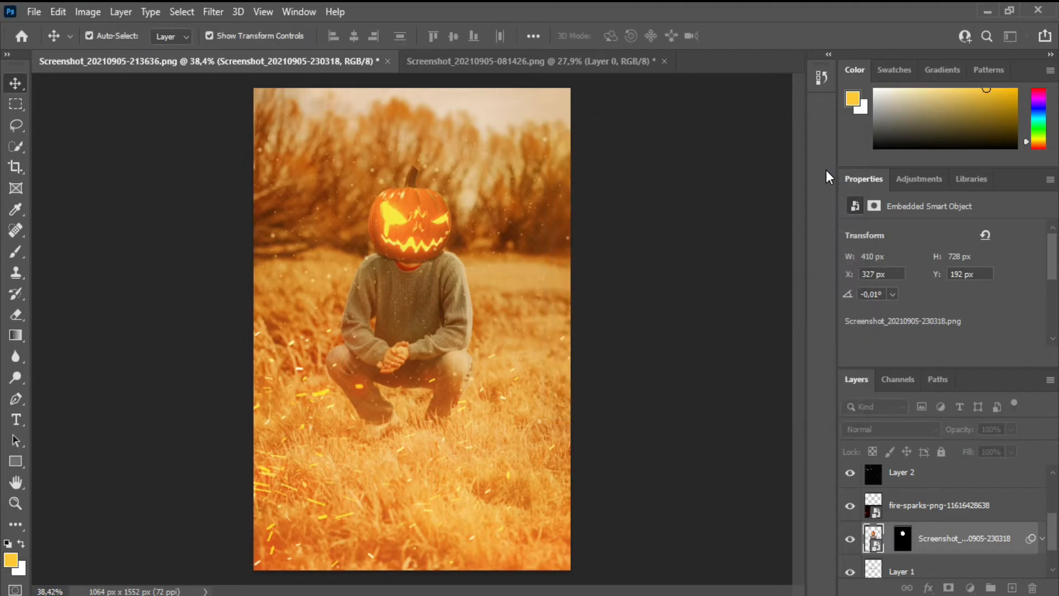
click(1014, 489)
scroll(949, 518, down, 1)
click(1007, 560)
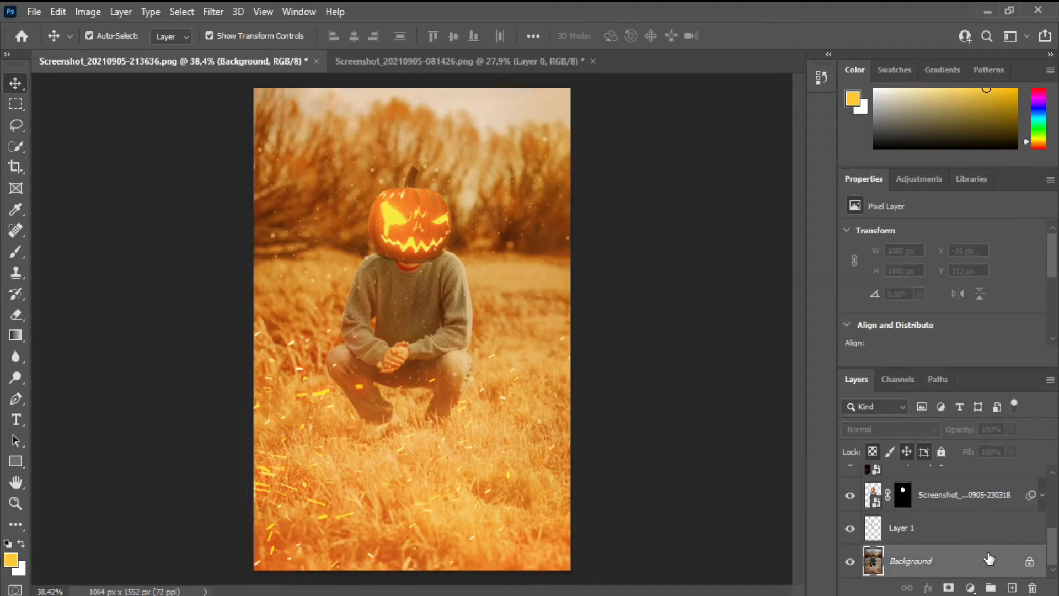
click(953, 498)
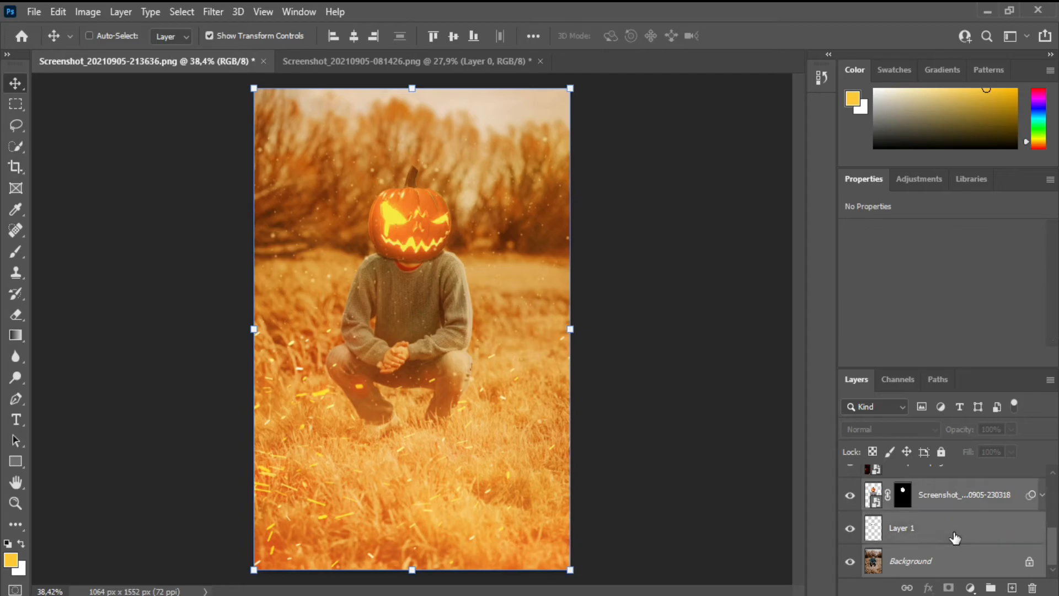
click(948, 466)
scroll(948, 518, up, 3)
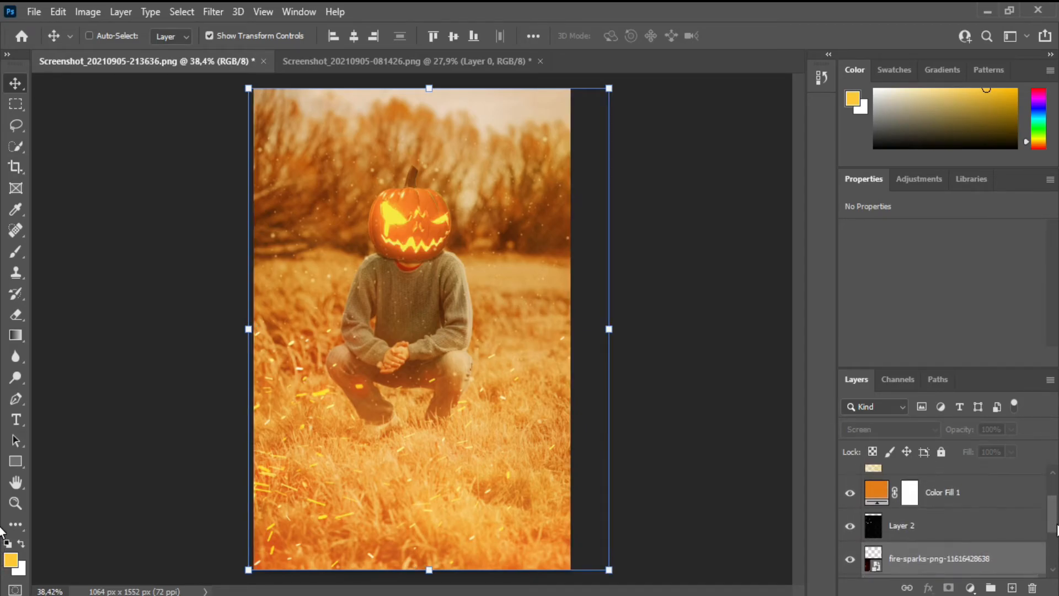
click(999, 494)
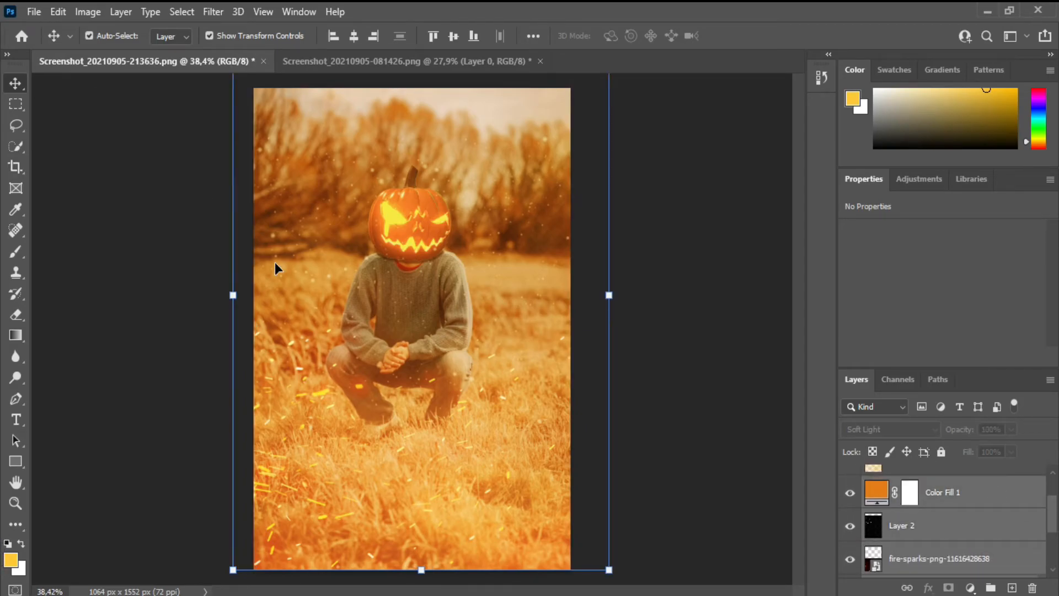
scroll(1037, 547, down, 3)
click(931, 504)
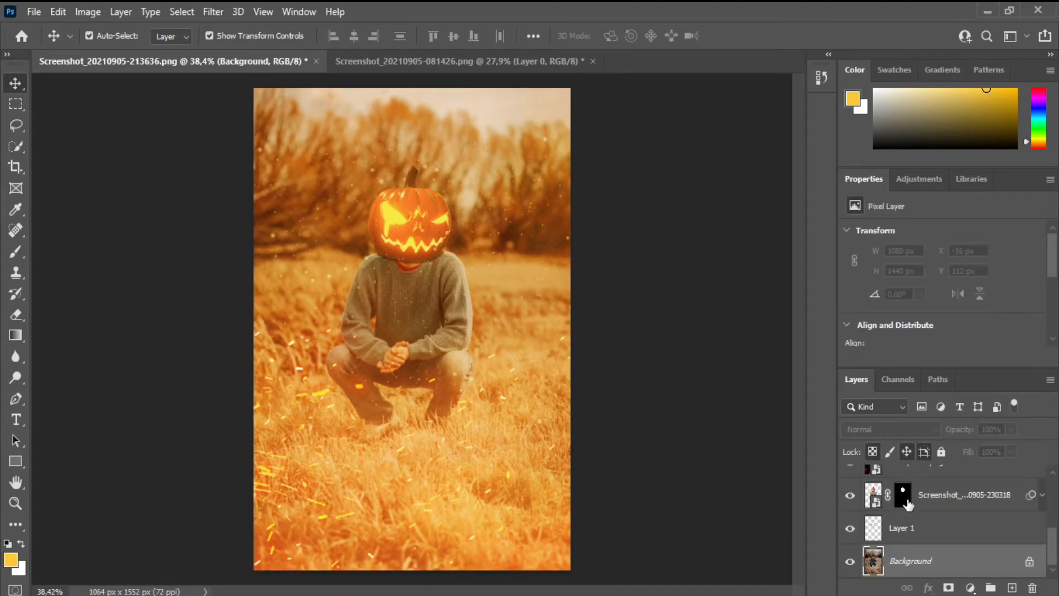
Step: Bring the pumpkin layer to the top of the layer stack and enlarge it proportionally to 106.48%
drag(965, 496, 965, 462)
drag(473, 373, 482, 377)
drag(350, 378, 344, 388)
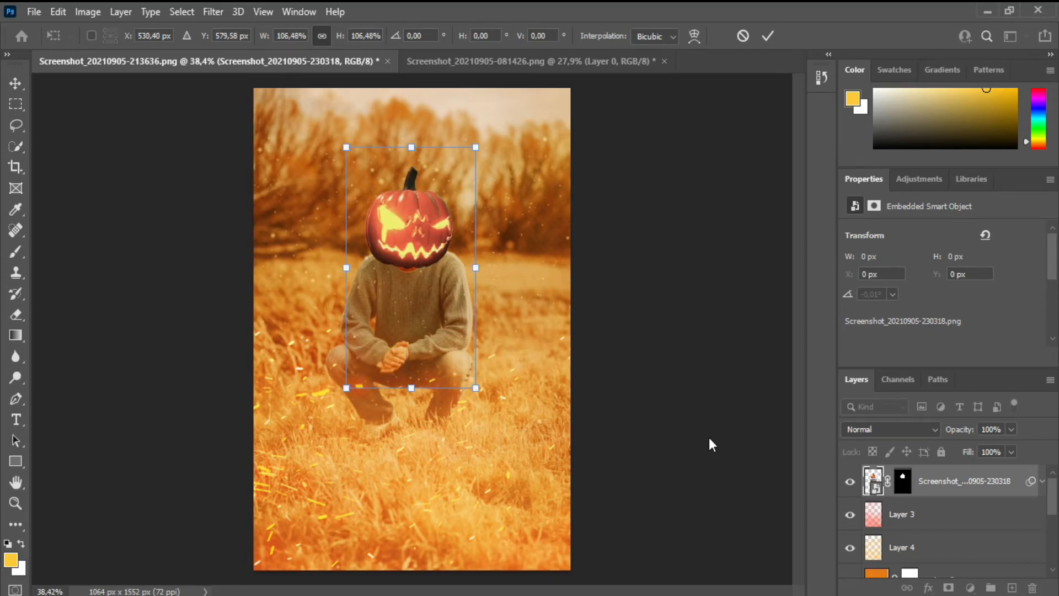
click(766, 38)
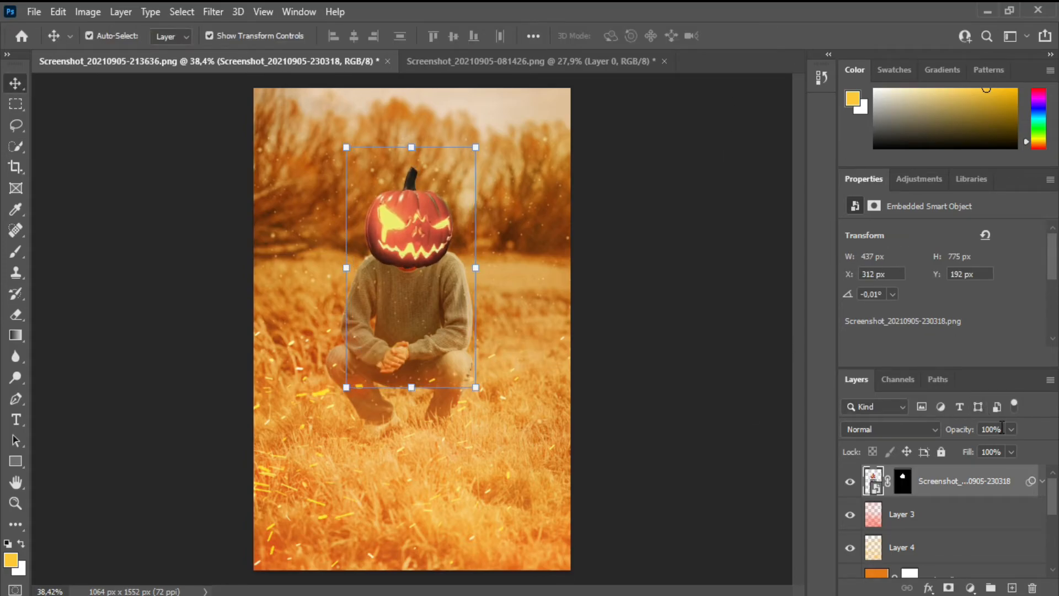
Step: Raise the neck shadow layer to directly beneath the pumpkin layer and nudge the pumpkin into place above the collar
drag(1051, 498, 1054, 473)
drag(393, 234, 395, 221)
drag(418, 259, 419, 261)
drag(1052, 510, 1053, 555)
drag(936, 520, 949, 499)
drag(420, 232, 418, 226)
drag(417, 262, 407, 241)
Step: Enlarge the pumpkin proportionally by a further 103.73% so it covers the person's neck
key(ctrl+t)
key(Return)
drag(347, 386, 345, 390)
drag(476, 390, 483, 394)
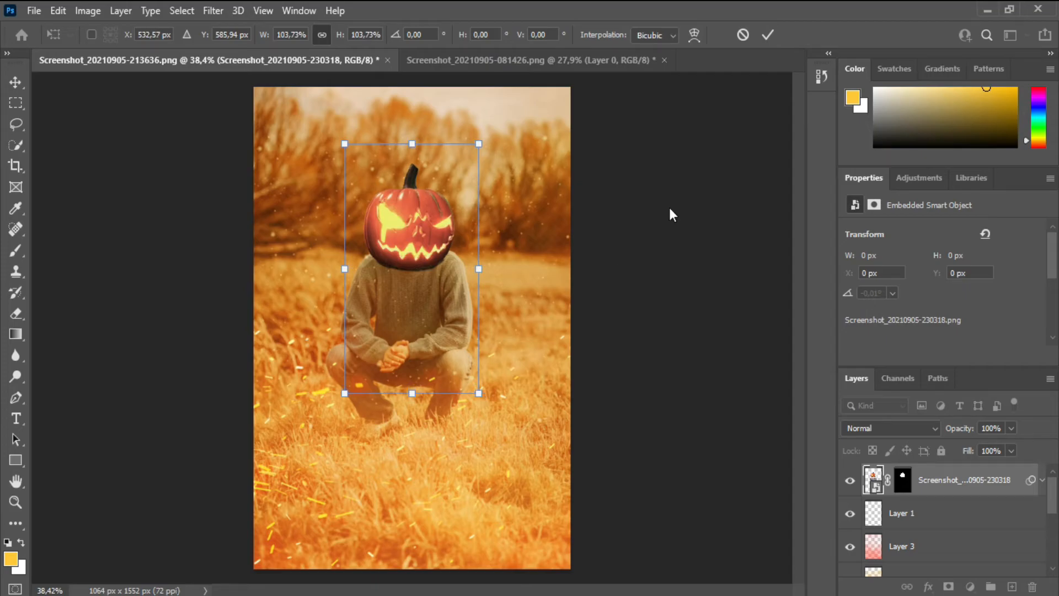
click(767, 35)
Step: Return the pumpkin layer to just above the background, with the neck shadow layer between them
drag(962, 483, 975, 546)
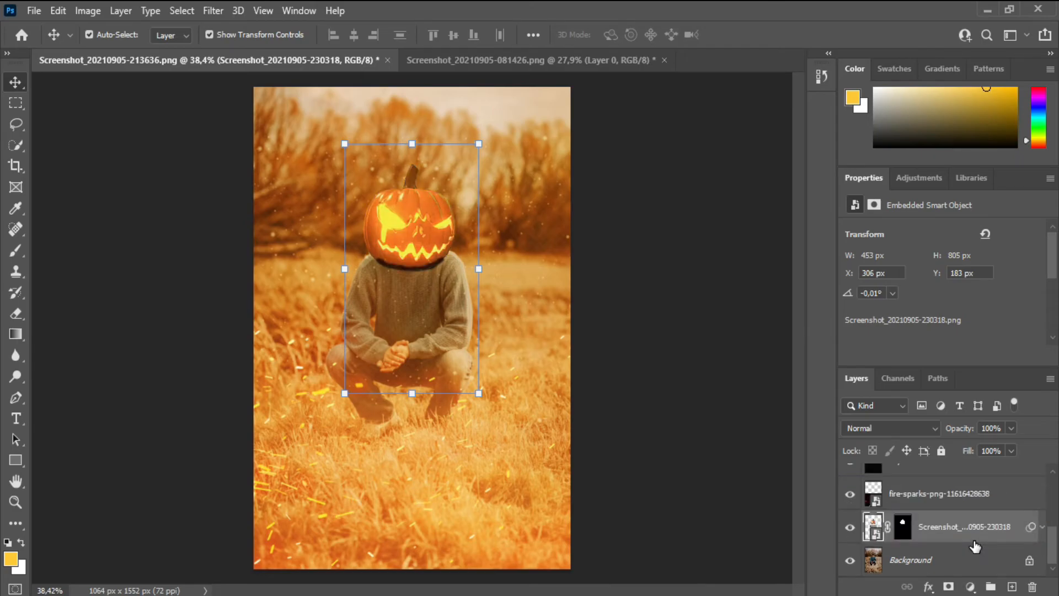
drag(1053, 539, 1054, 478)
drag(979, 485, 969, 543)
click(768, 472)
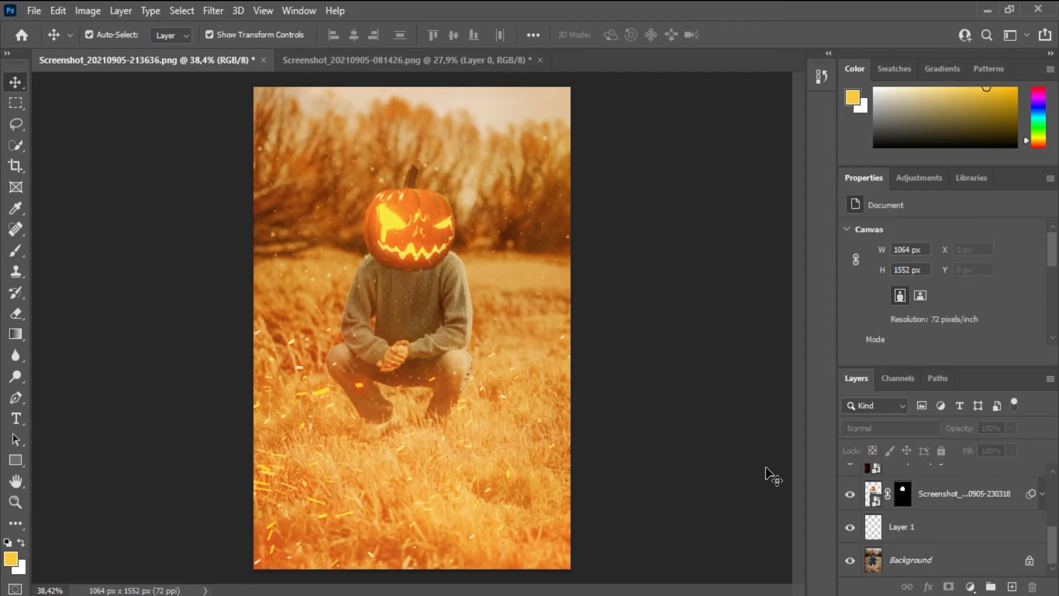
Step: Enlarge the neck shadow on Layer 1 to about 261 × 59 px and reduce its opacity to about 57%
click(916, 530)
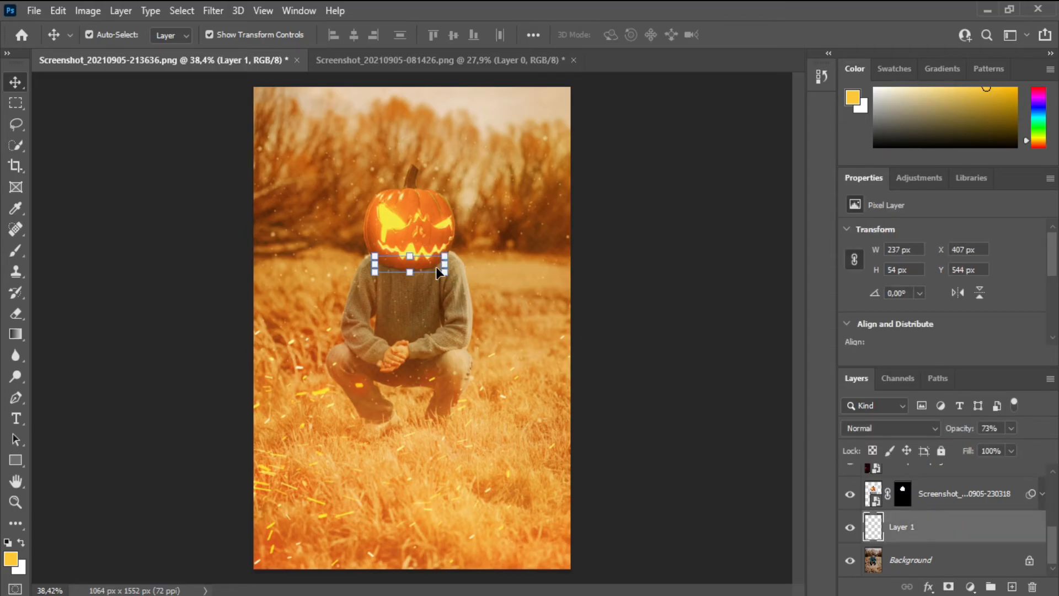
drag(447, 281, 451, 280)
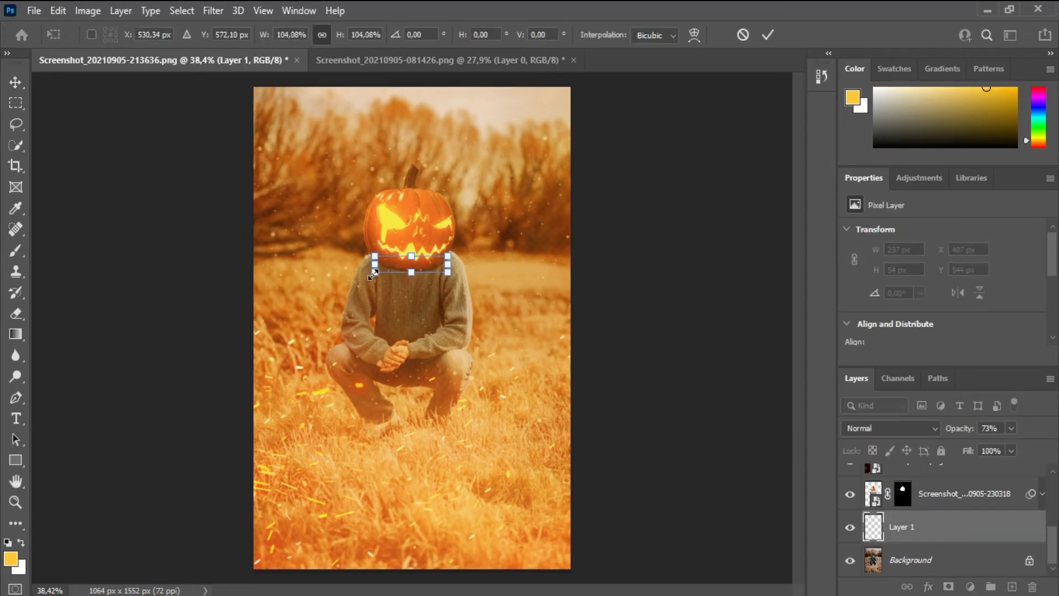
click(767, 36)
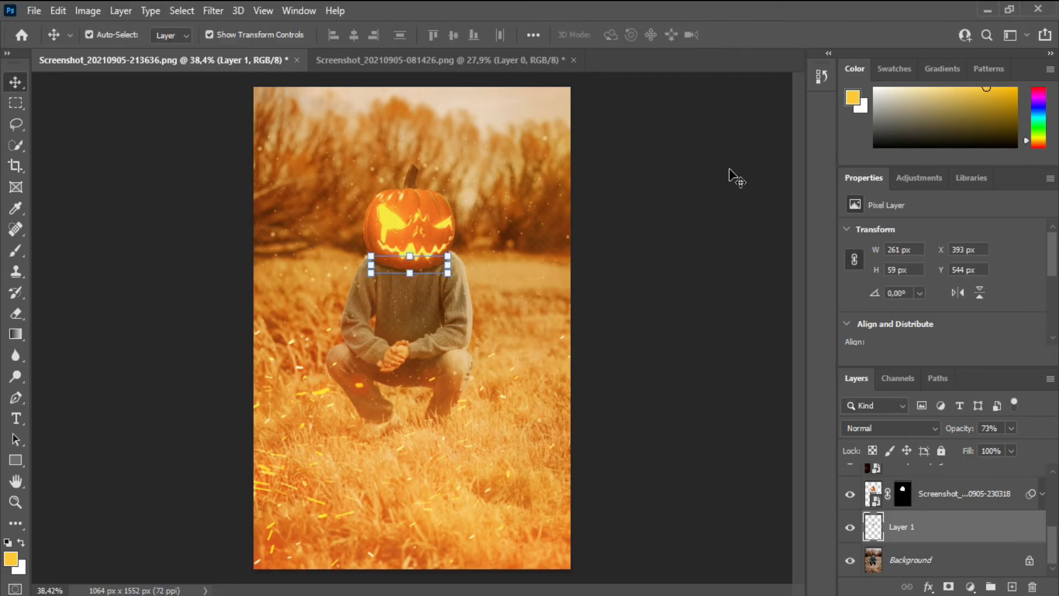
click(730, 177)
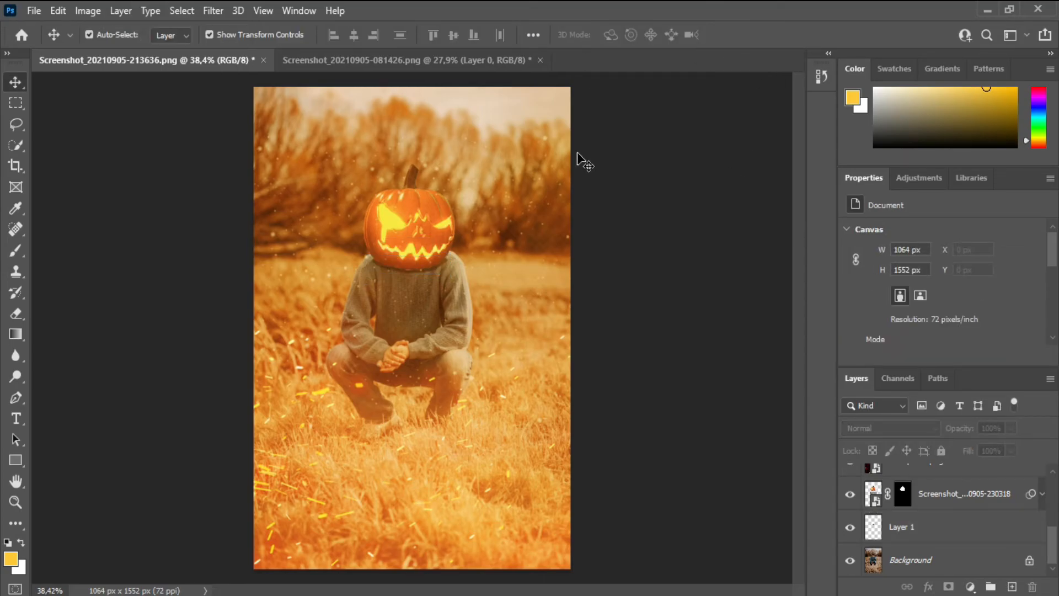
click(945, 532)
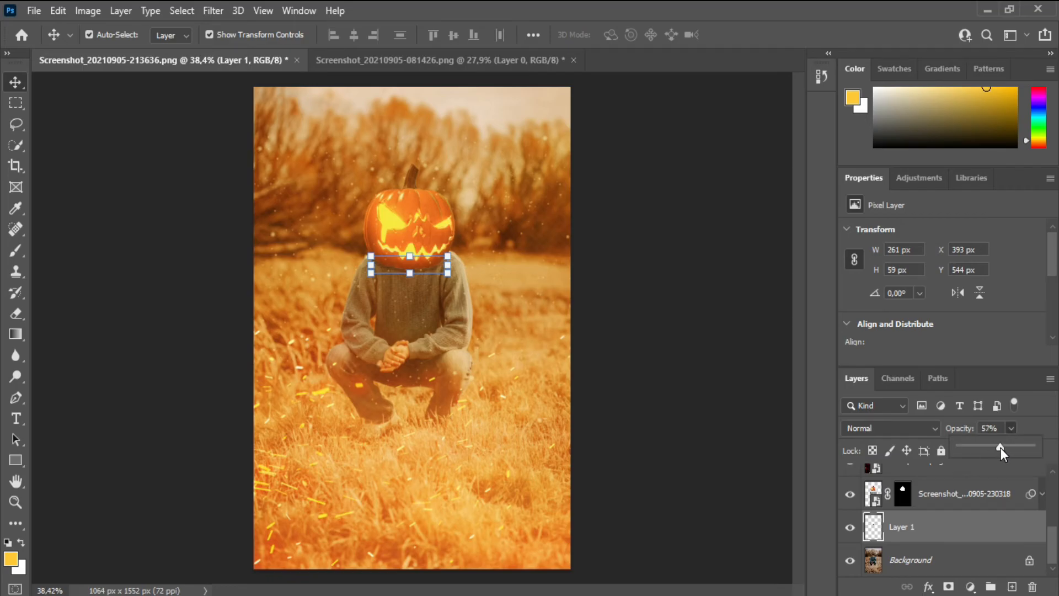
click(724, 389)
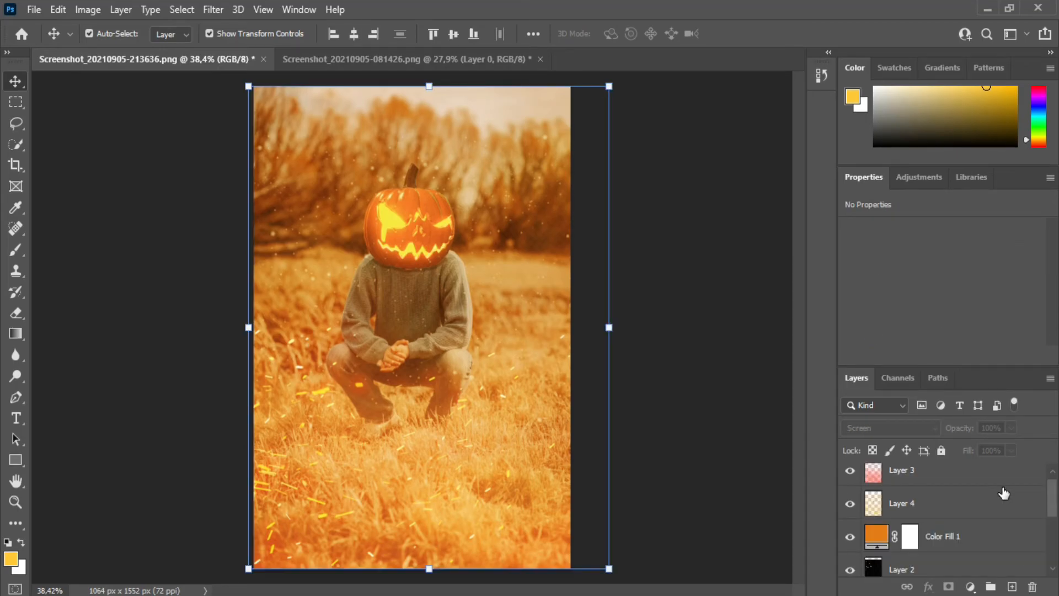
Step: Select all layers, including the background, and merge them into a single layer
drag(1048, 496, 1049, 489)
ctrl+click(994, 488)
ctrl+click(992, 503)
ctrl+click(990, 552)
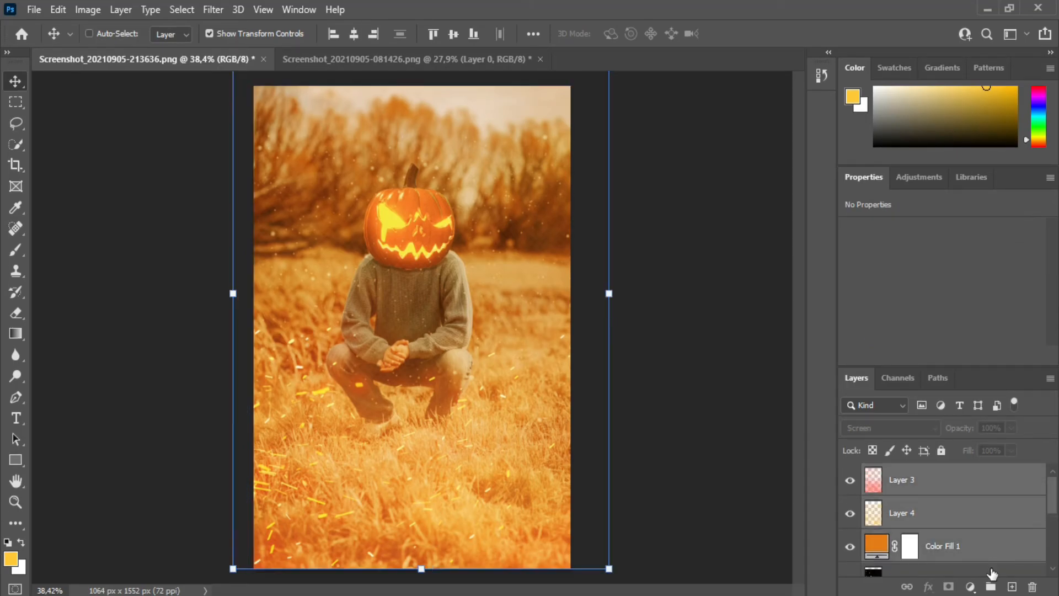
ctrl+click(990, 571)
scroll(1009, 521, up, 3)
scroll(993, 529, down, 5)
right_click(975, 543)
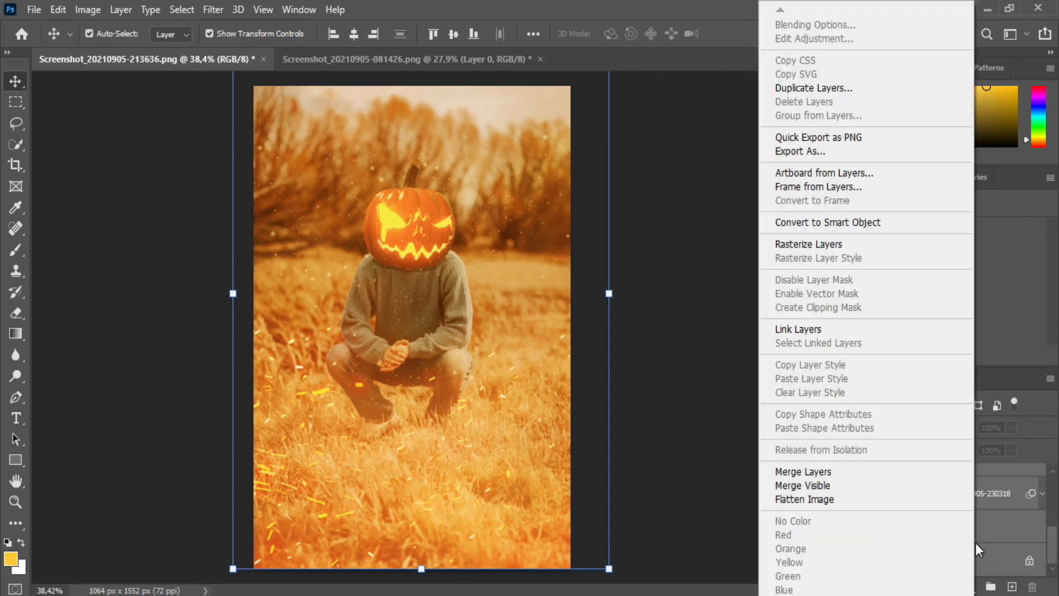
click(892, 468)
click(88, 9)
mouse_move(116, 52)
click(329, 52)
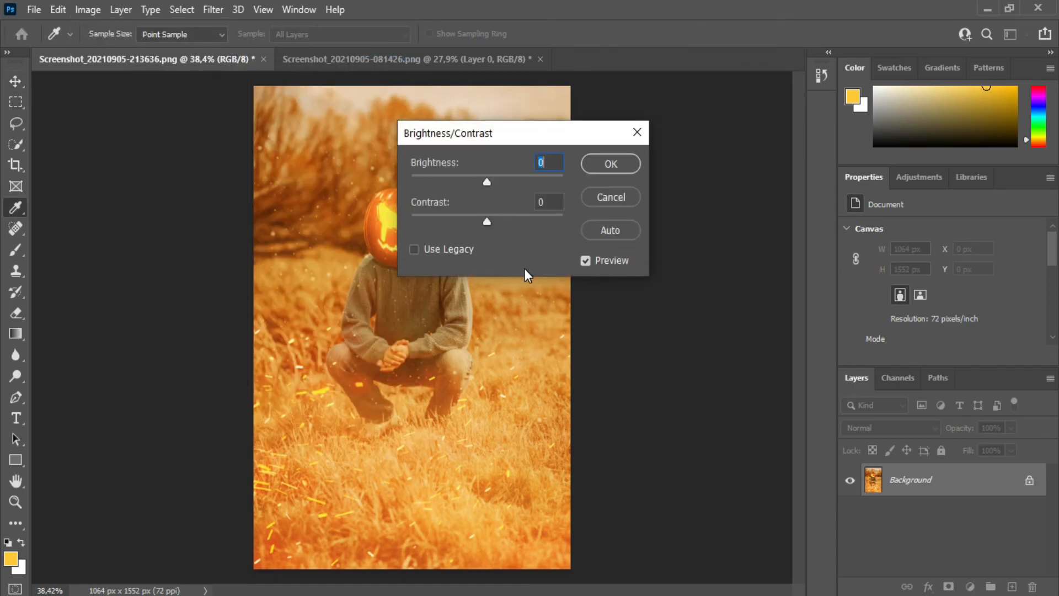
drag(526, 137, 713, 178)
mouse_move(679, 269)
mouse_down()
mouse_move(724, 264)
mouse_move(621, 266)
mouse_move(678, 260)
mouse_up()
drag(674, 223, 669, 224)
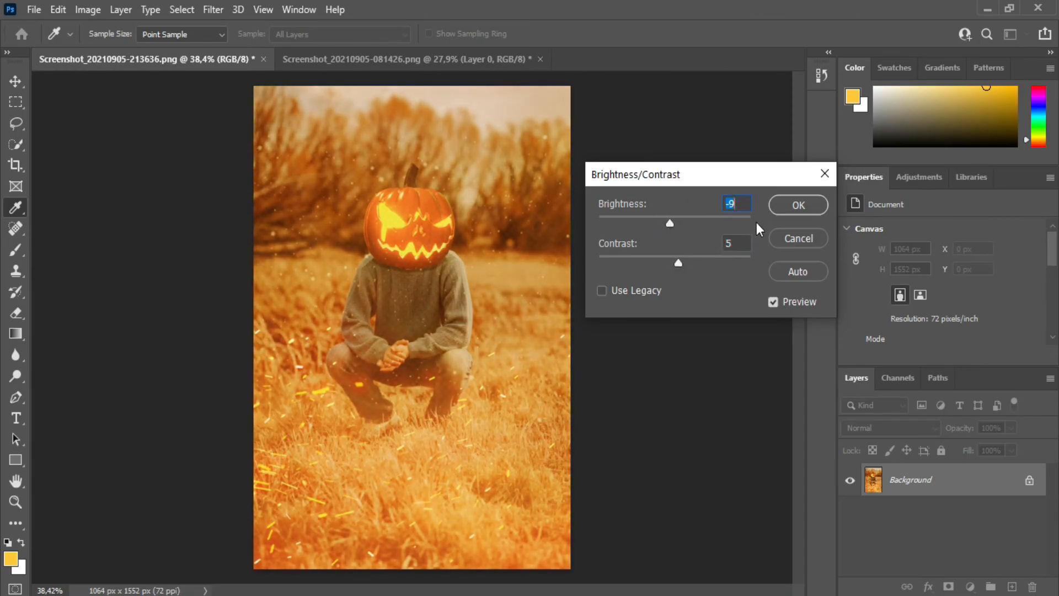
click(789, 237)
Step: Adjust the merged image with Hue/Saturation, setting hue -2, saturation -5 and lightness -2
click(88, 9)
mouse_move(138, 53)
click(332, 145)
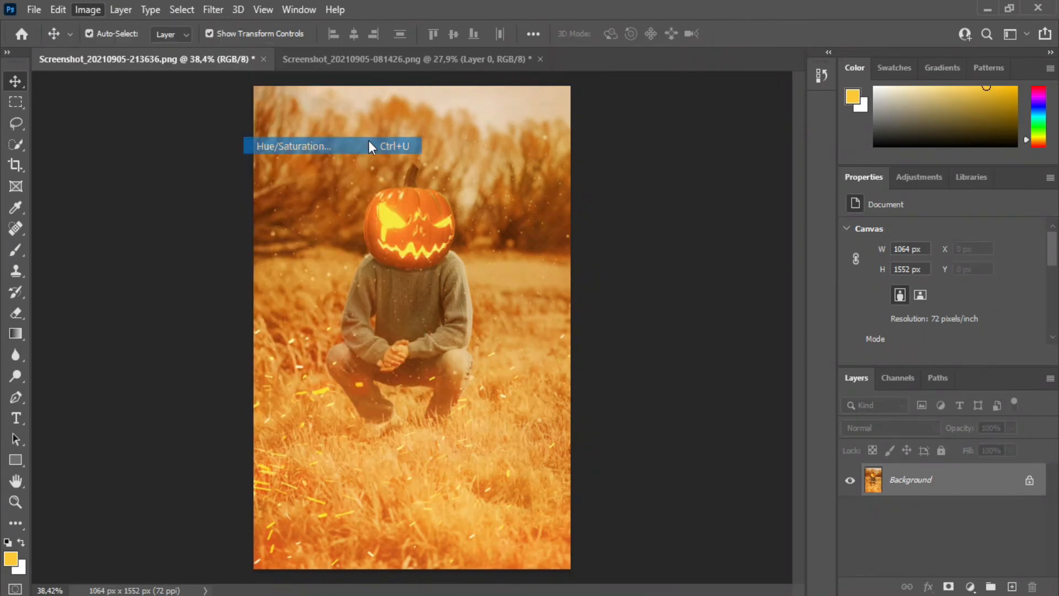
mouse_move(753, 193)
mouse_down()
mouse_move(717, 197)
mouse_move(754, 186)
mouse_up()
drag(755, 232, 752, 233)
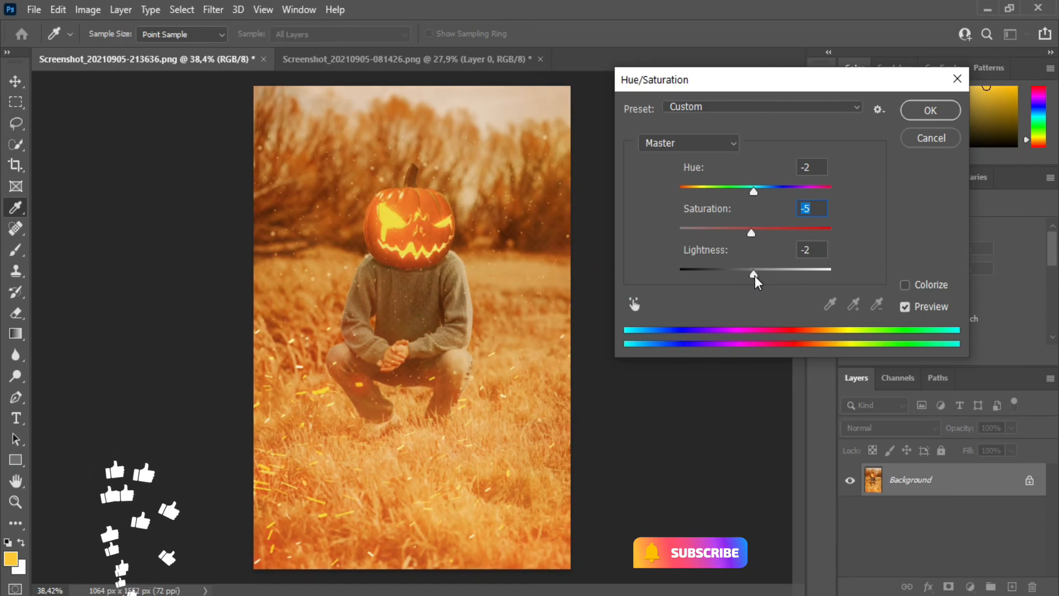